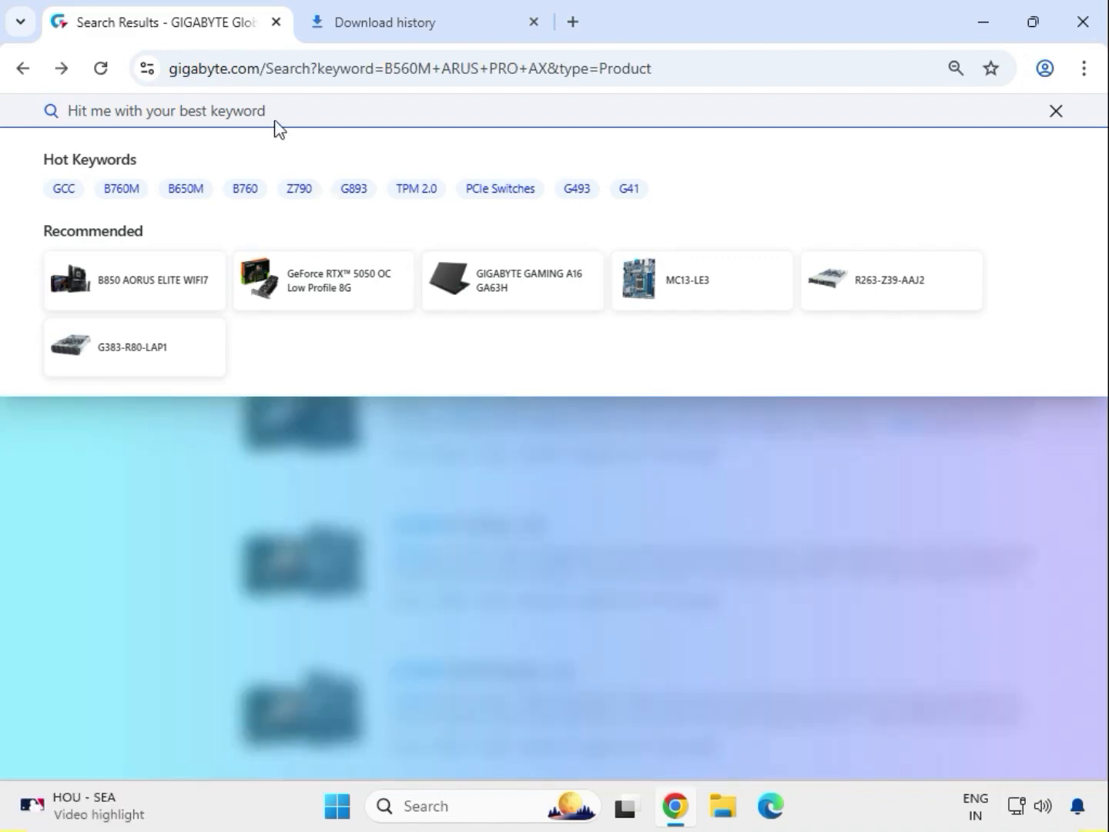
Search the GIGABYTE site for "B560M AORUS PRO" and open the B560M AORUS PRO (rev. 1.x) motherboard page from the product results
text(B560M ARUS PRO)
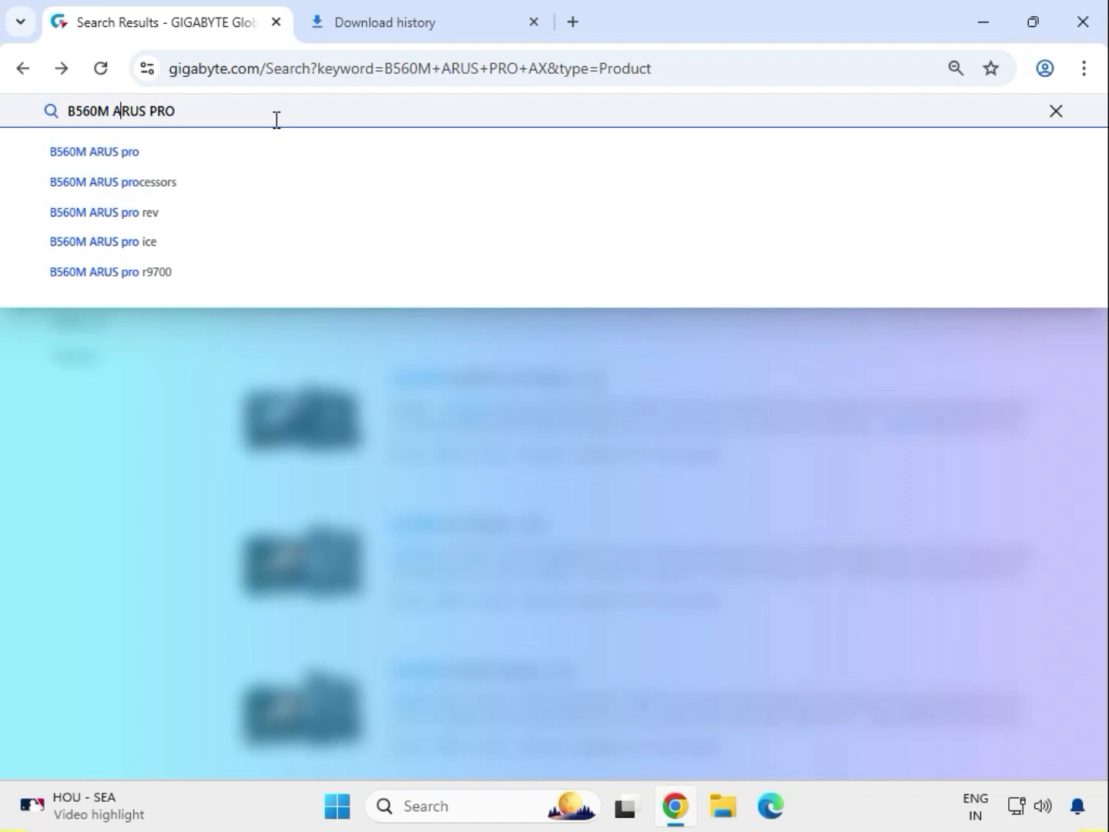
text(O)
key(Return)
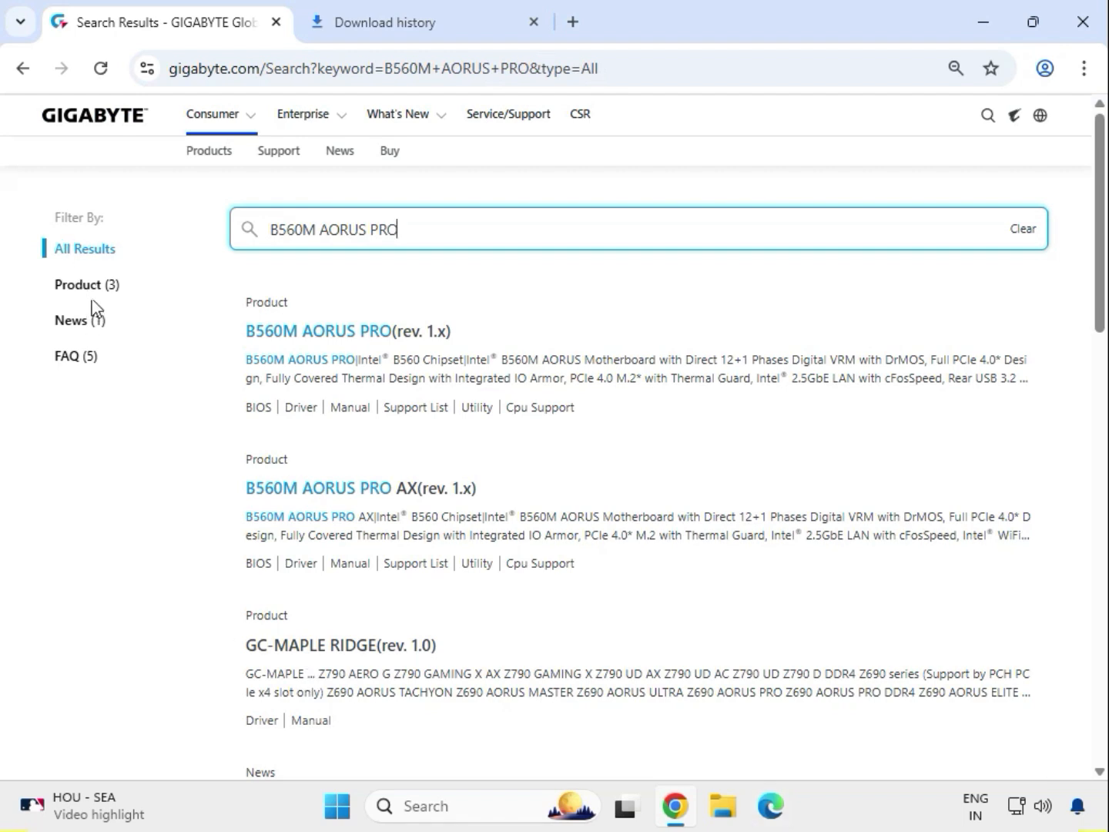
click(99, 287)
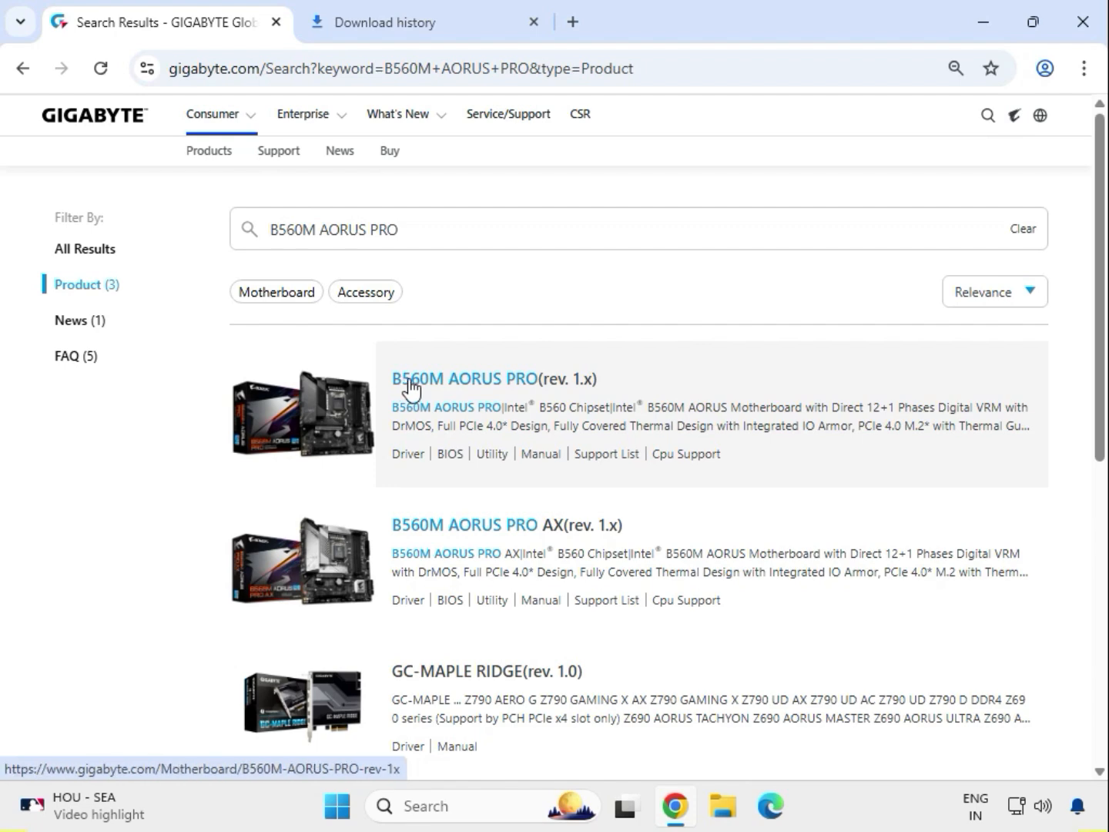
click(481, 385)
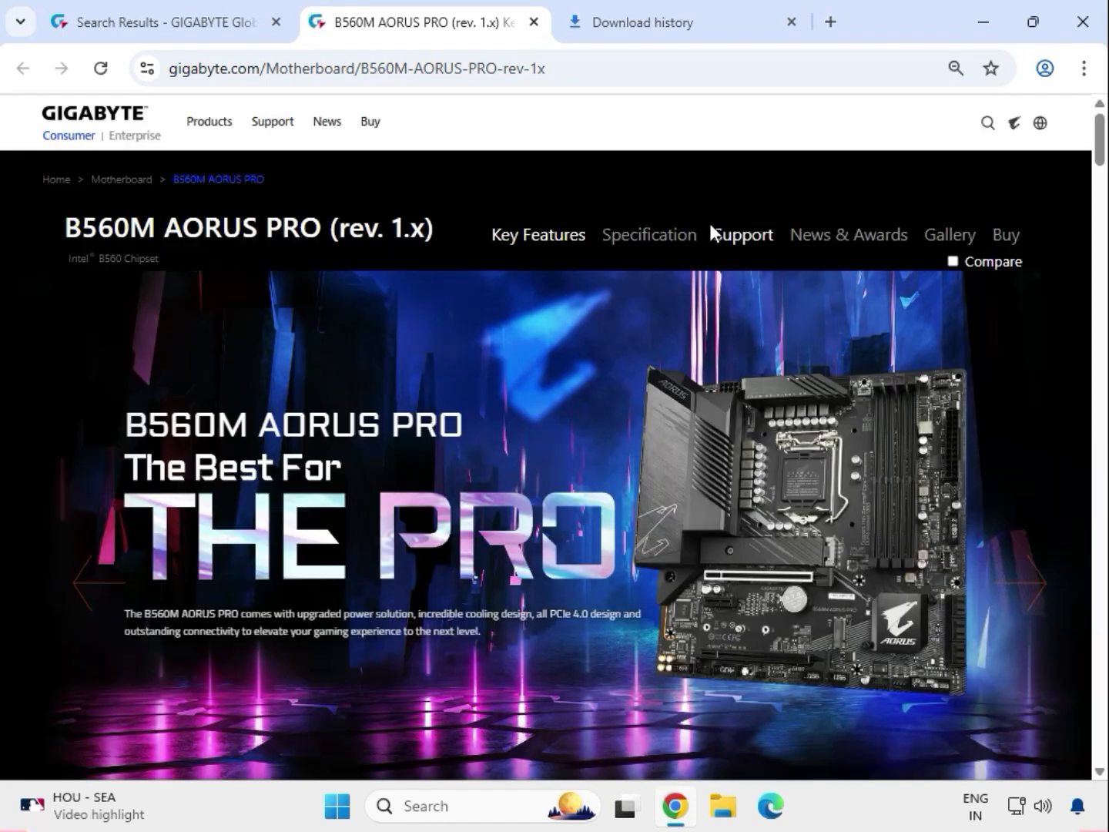
Filter the motherboard's support downloads to Windows 11 64bit and download the Realtek HD Audio Driver
click(743, 235)
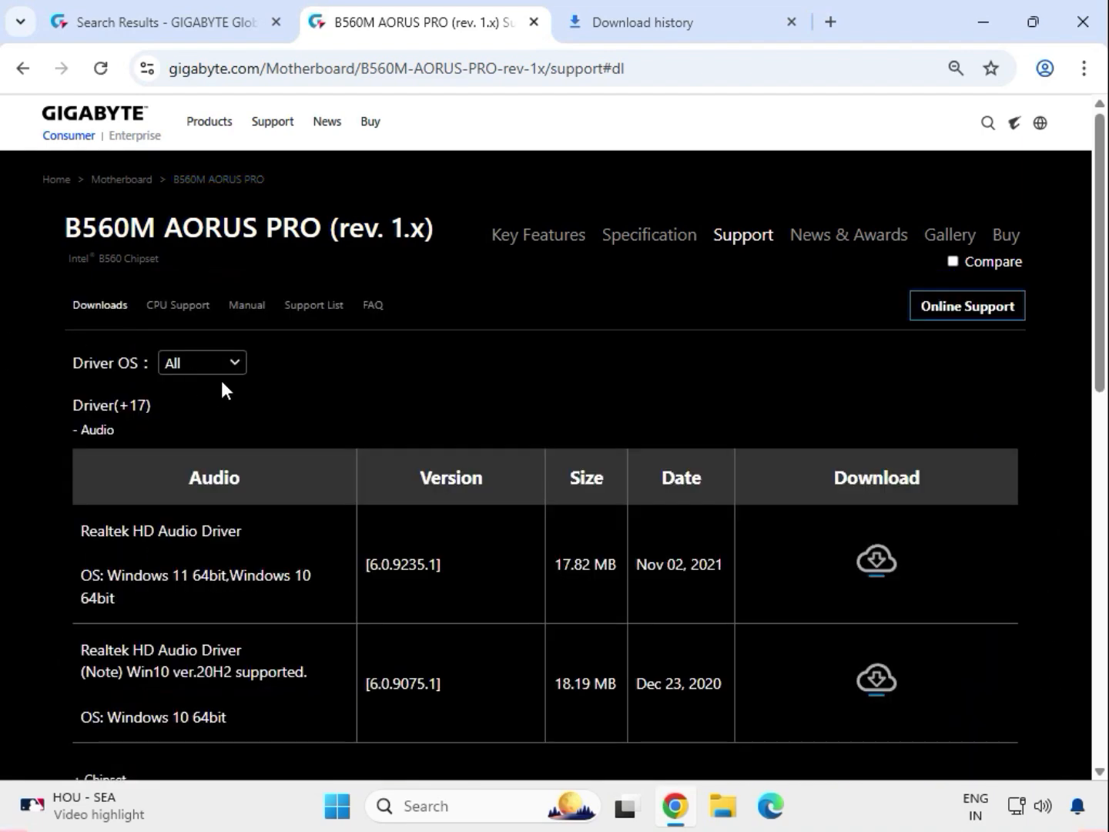
click(229, 368)
click(243, 392)
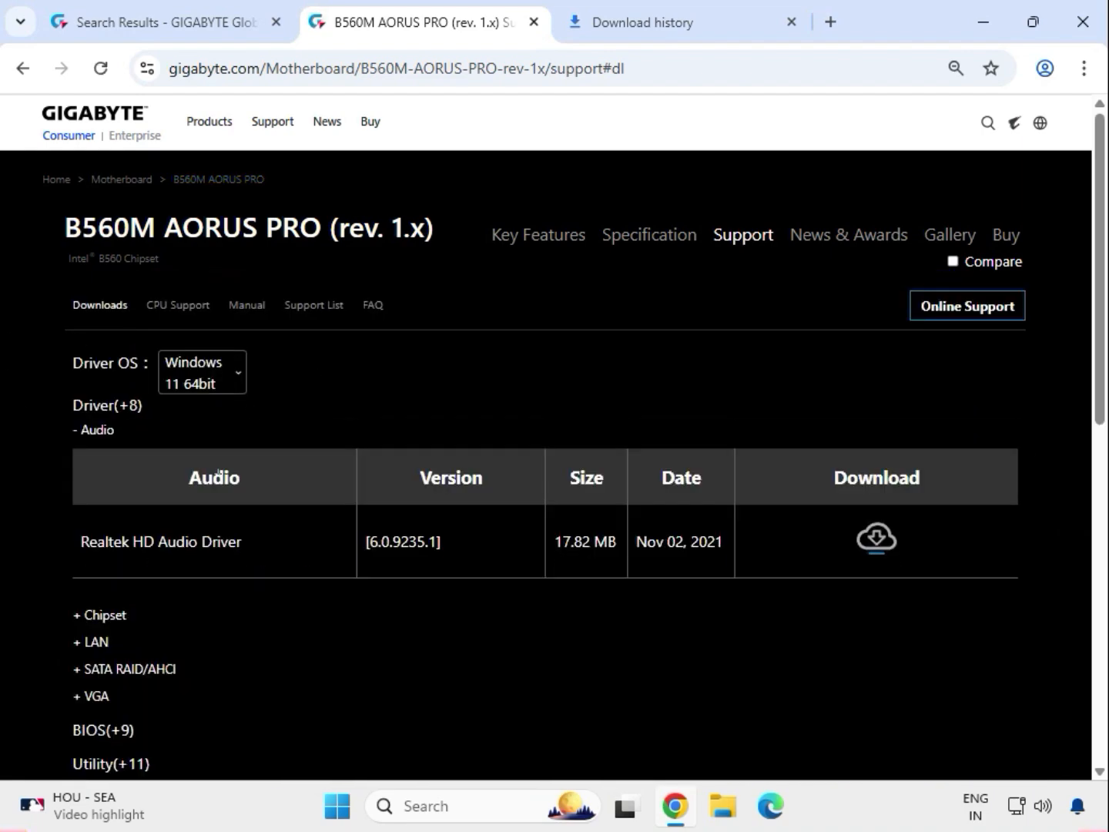
double_click(92, 433)
drag(136, 532, 279, 539)
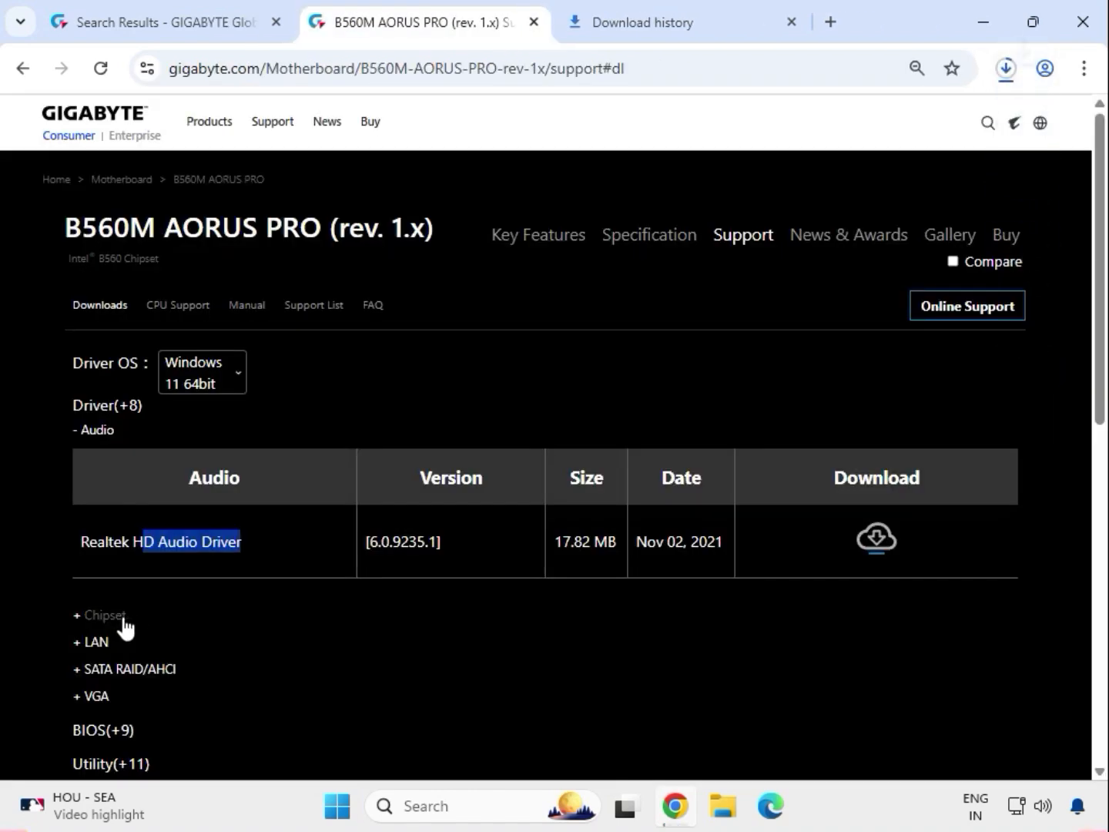
Download the Intel INF installation and the Intel Serial I/O driver from the Chipset section
click(113, 619)
double_click(110, 616)
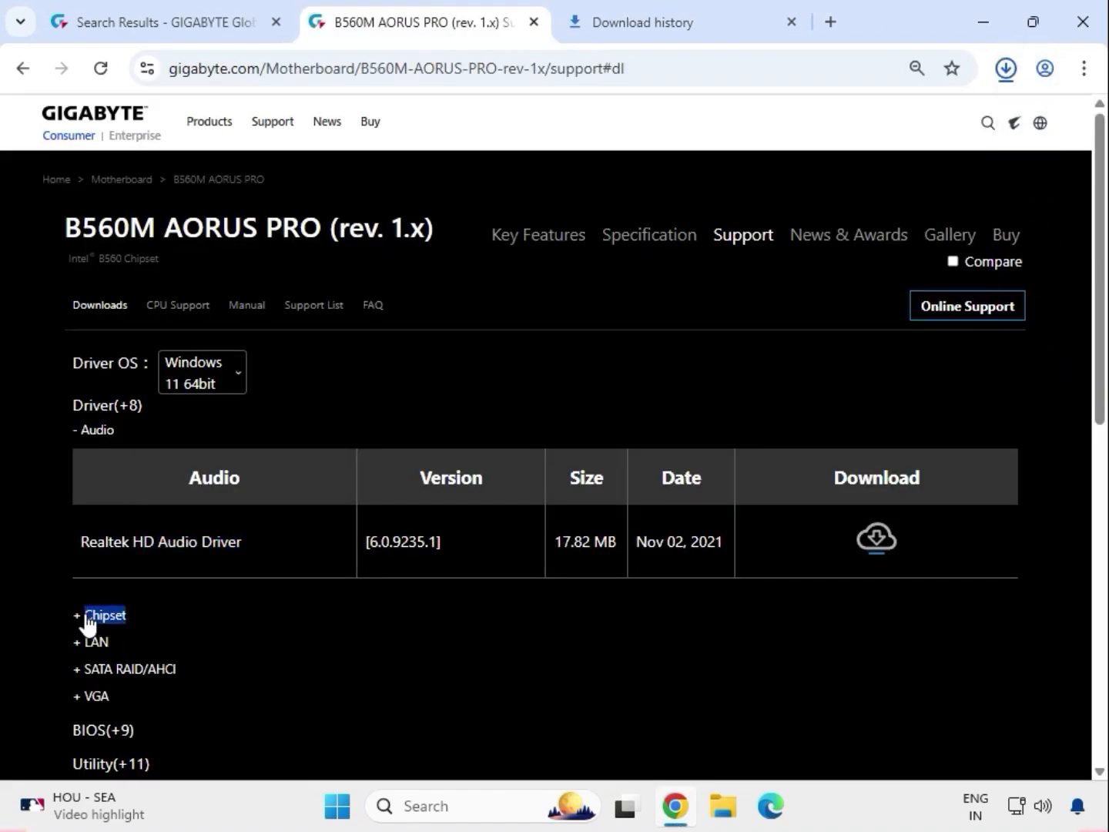
drag(95, 573, 214, 572)
click(873, 567)
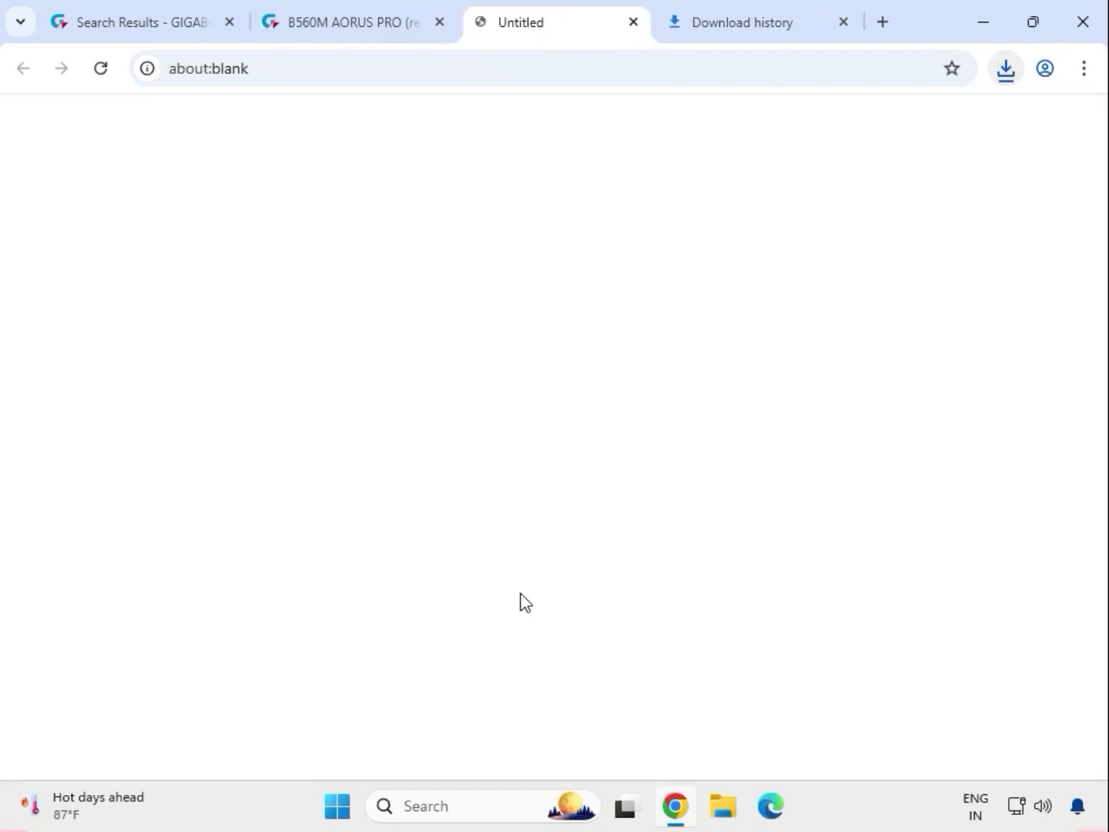
drag(111, 642, 272, 653)
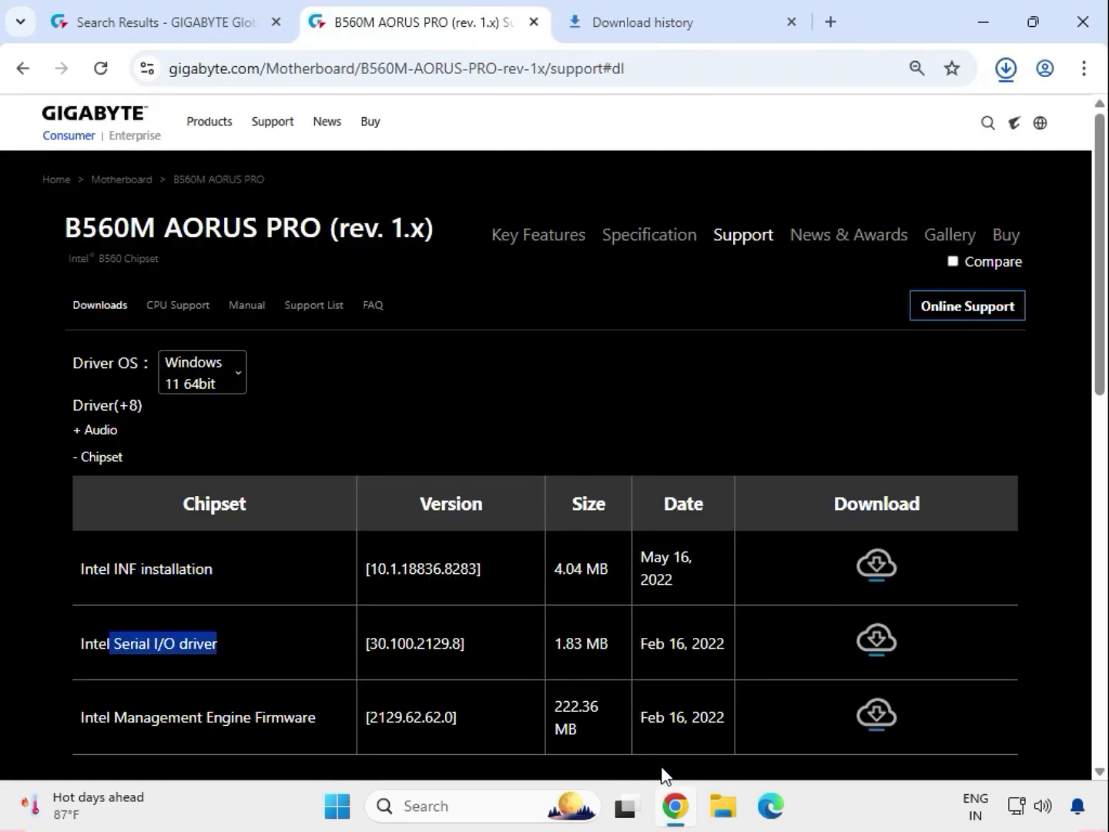
click(873, 642)
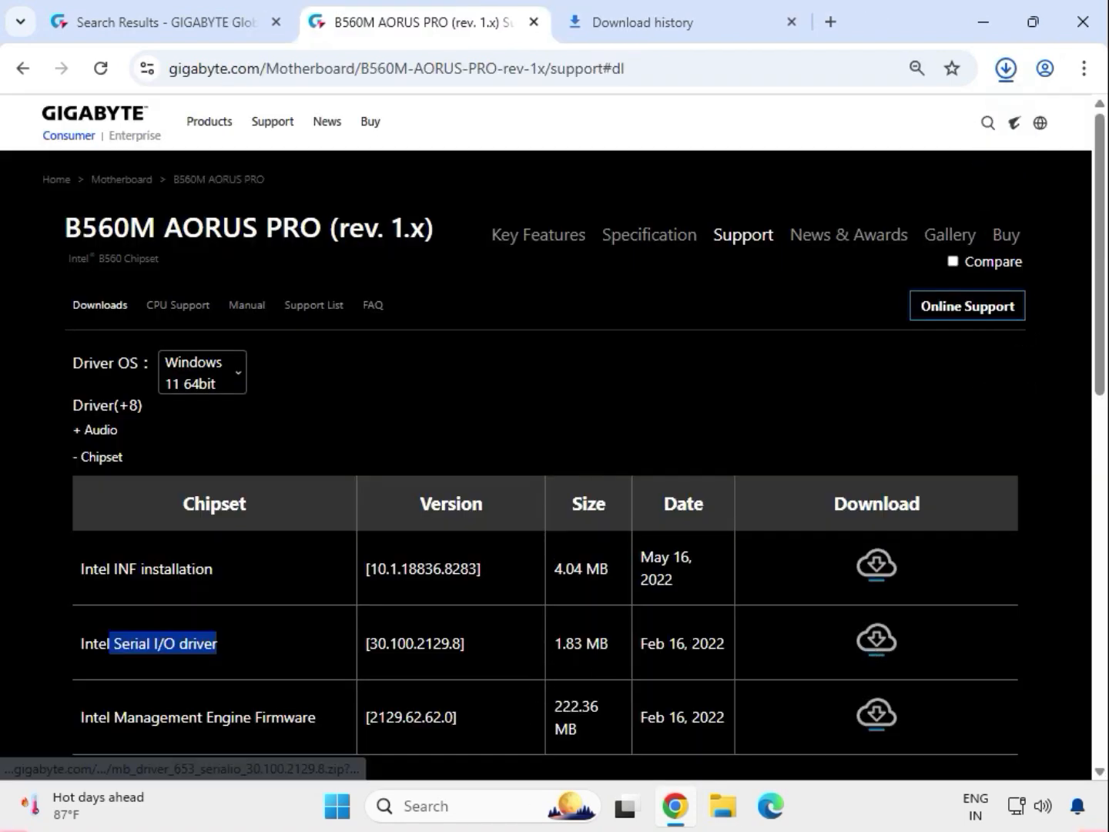
Download the Intel i225 LAN driver from the LAN section and the Intel Graphic Driver from the VGA section
scroll(224, 655, down, 1)
drag(129, 683, 68, 677)
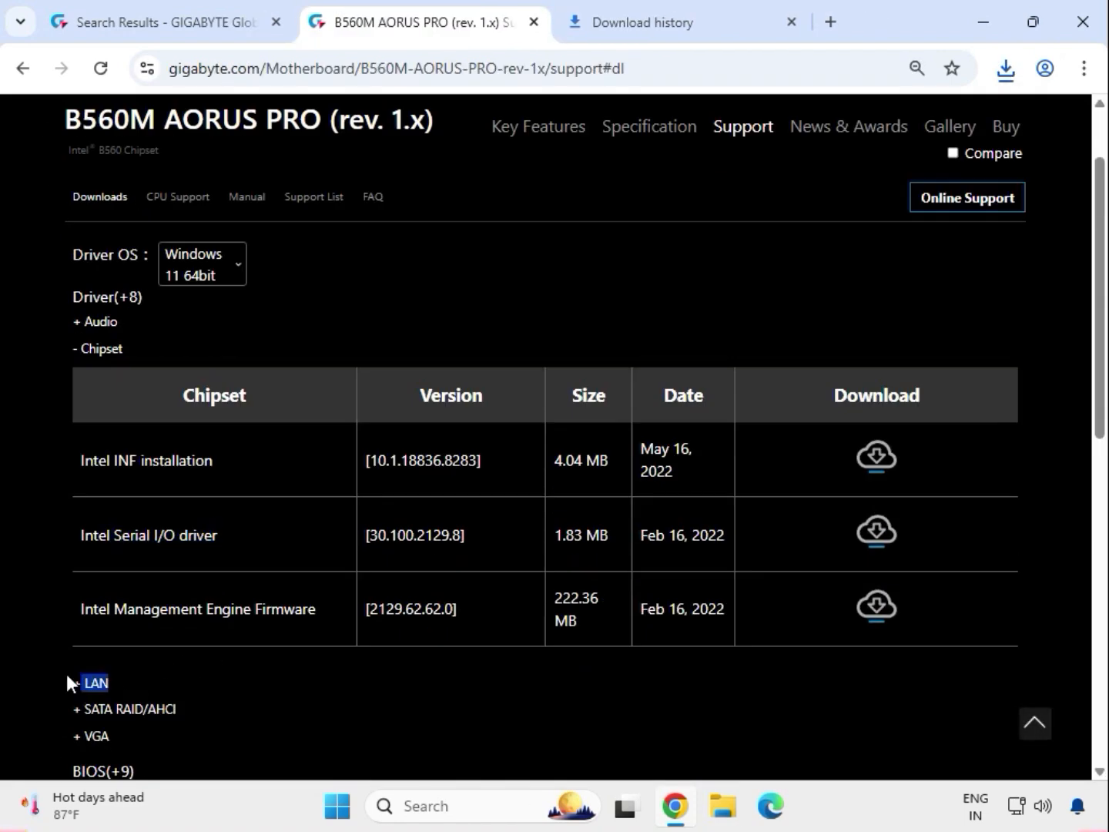
click(109, 683)
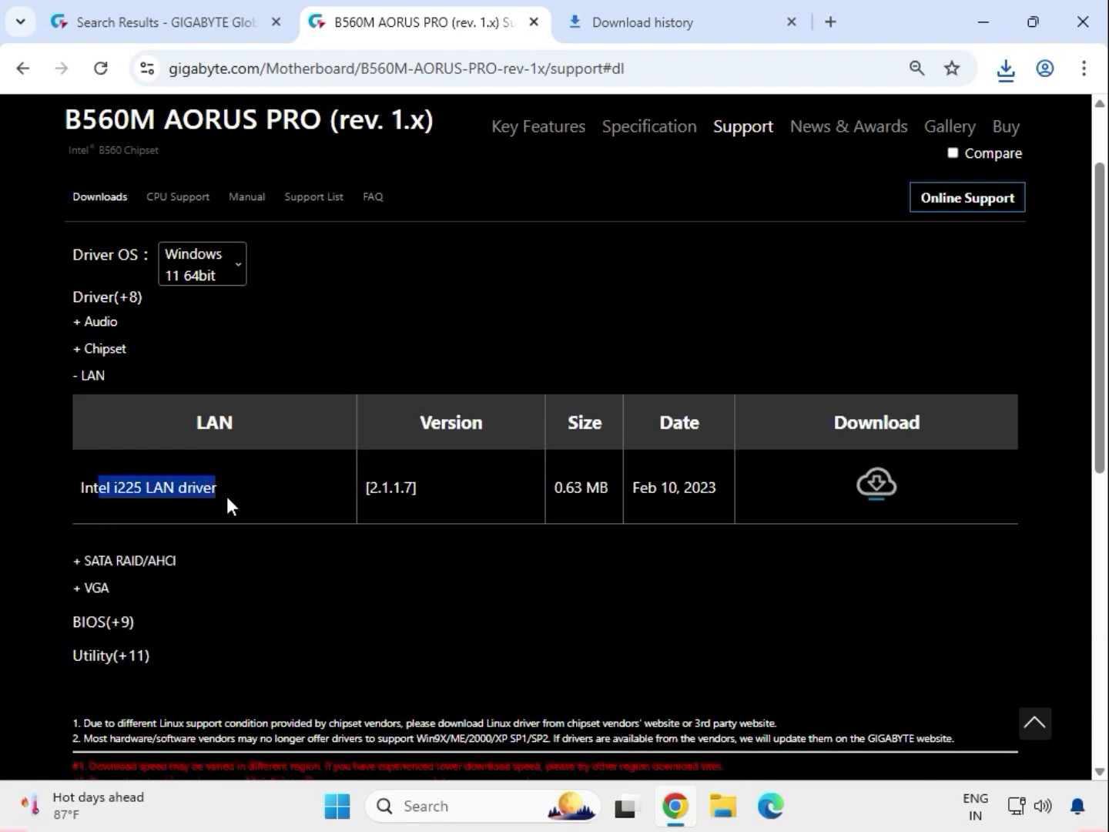
click(882, 488)
drag(191, 590, 817, 548)
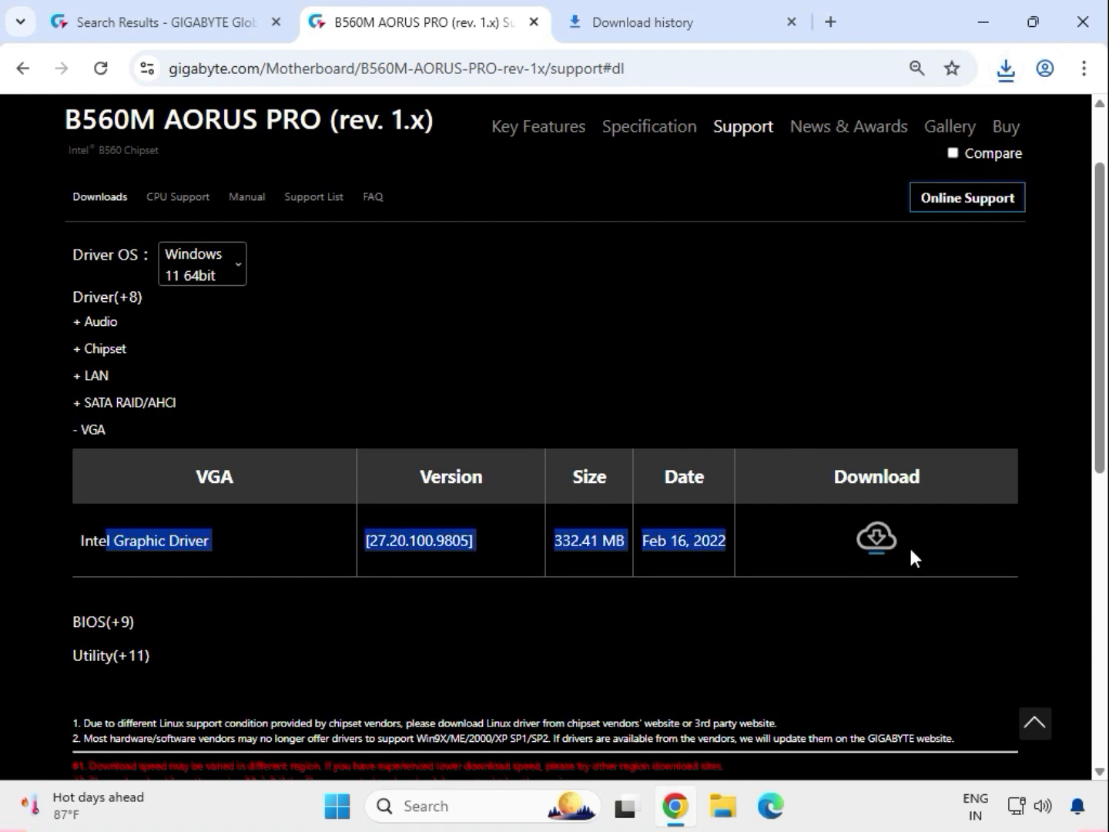
click(878, 539)
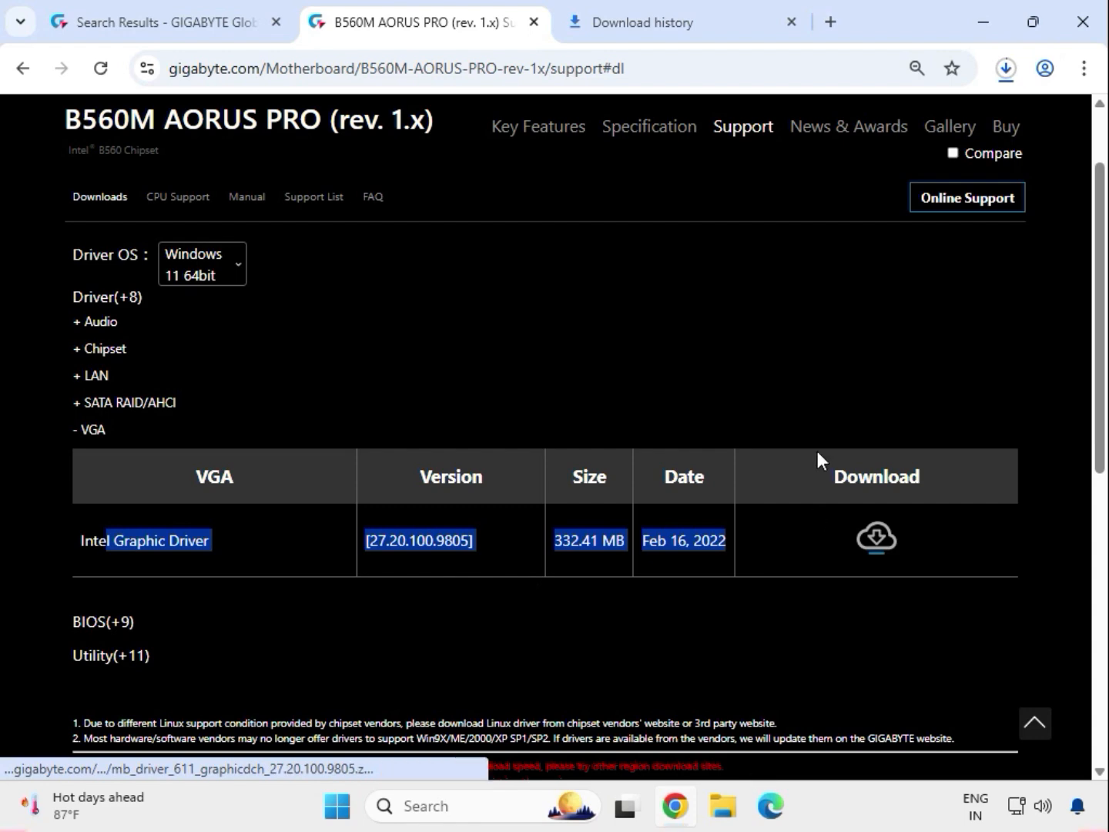
Show the downloaded driver archives in the Downloads folder and select all of them
click(1002, 74)
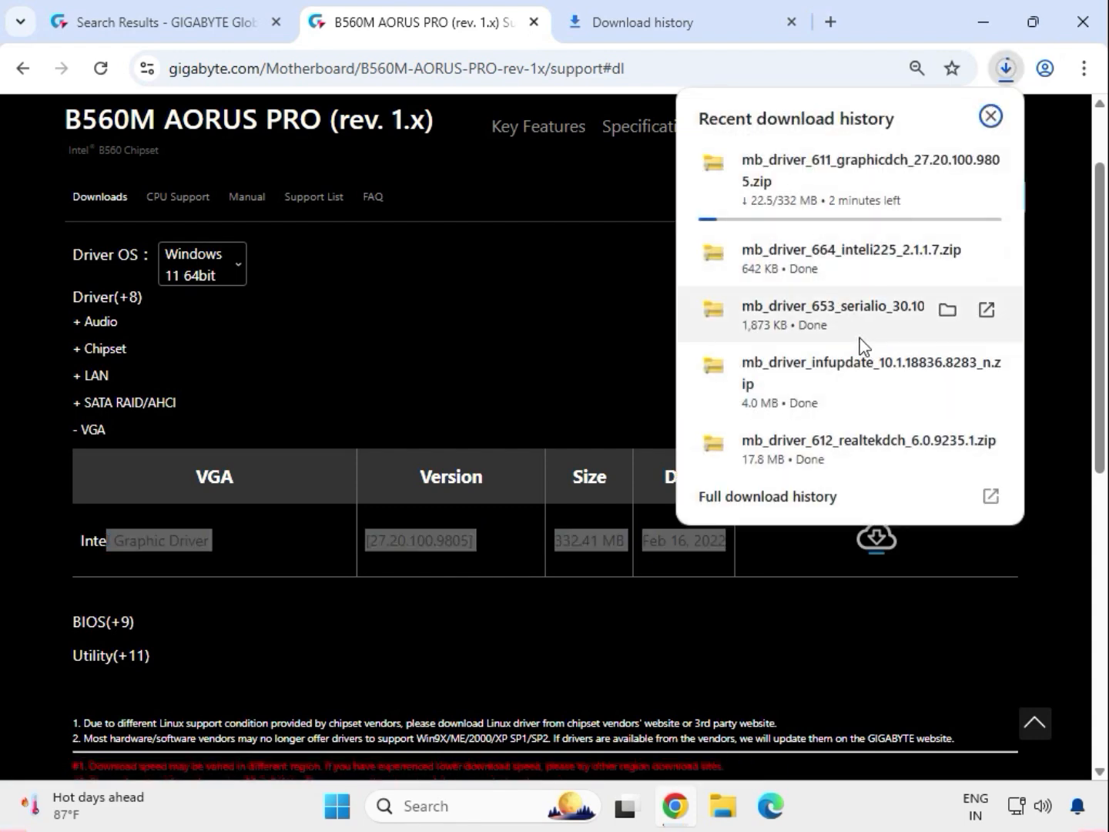
click(943, 321)
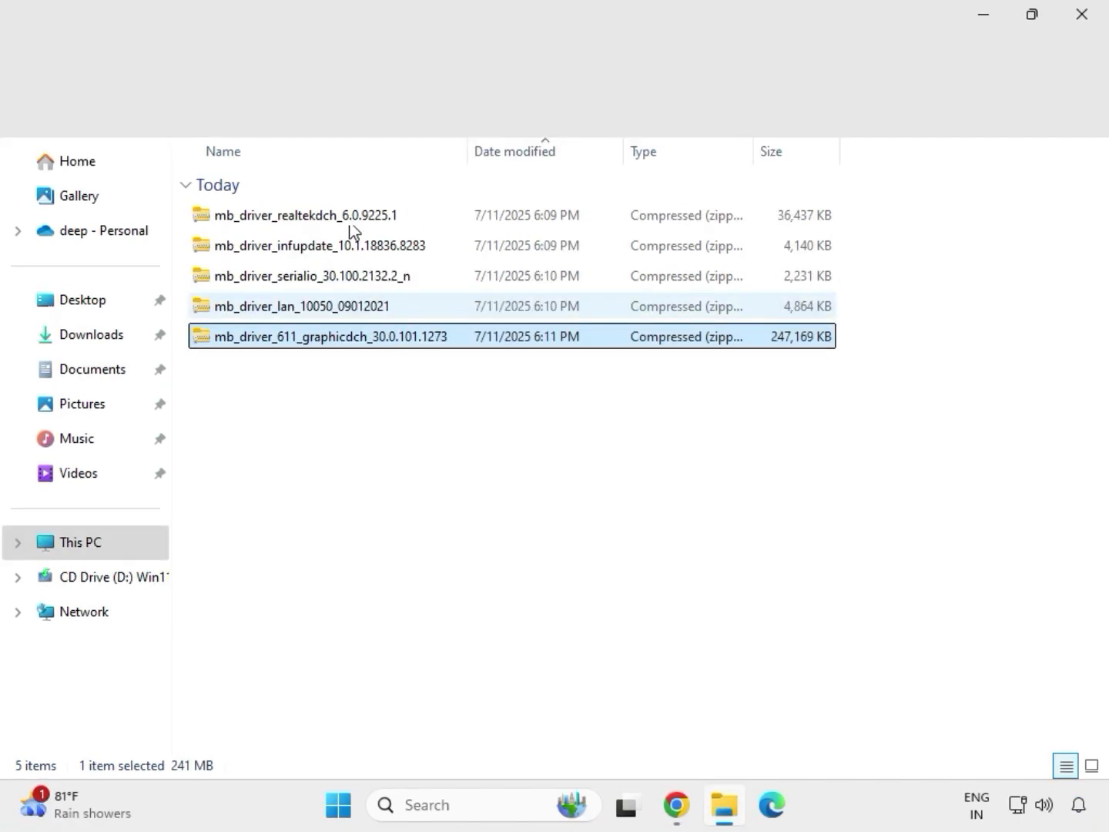
drag(396, 377, 344, 204)
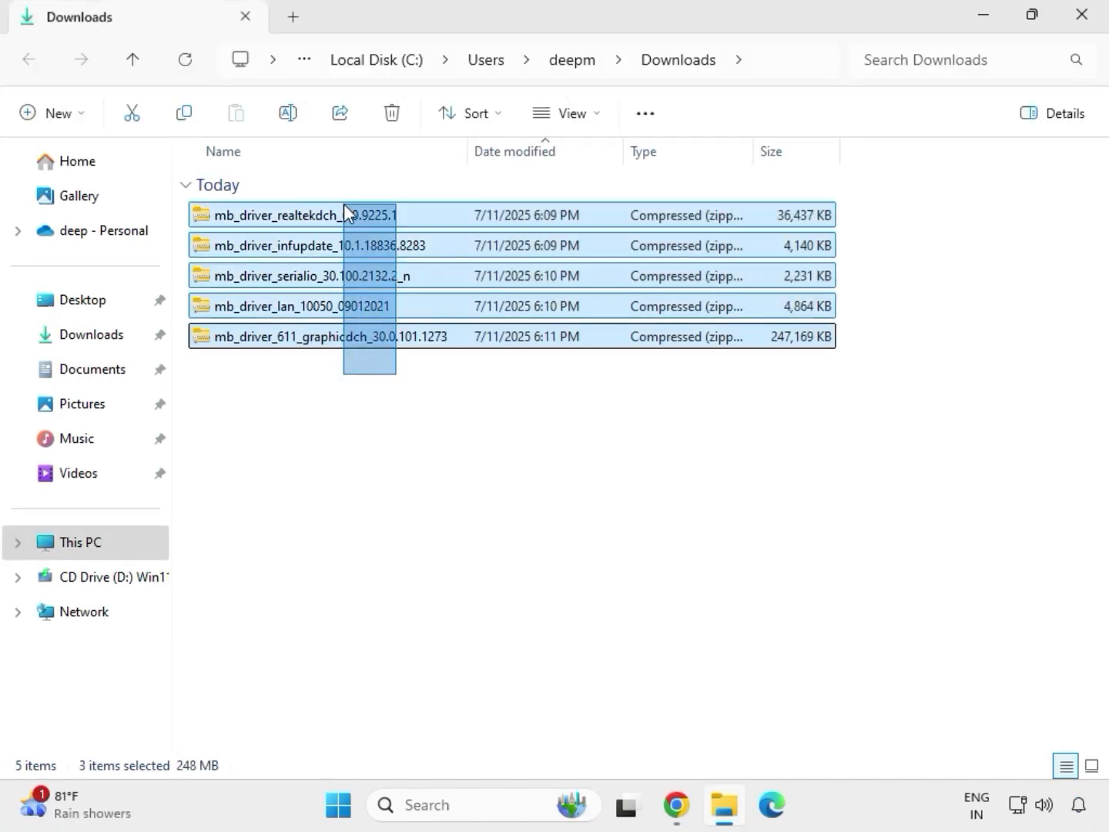
Extract the mb_driver_611_graphicdch_30.0.101.1273 archive to its default folder and close the extracted folder's window
click(387, 340)
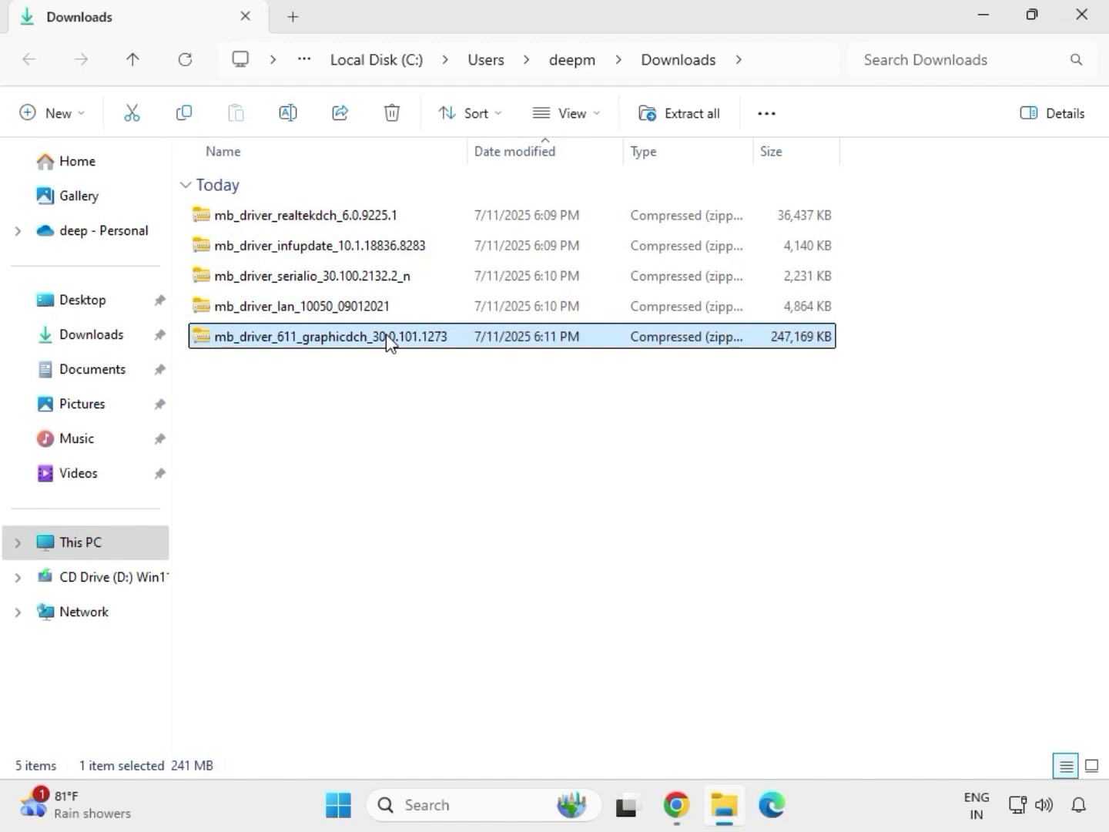
right_click(387, 340)
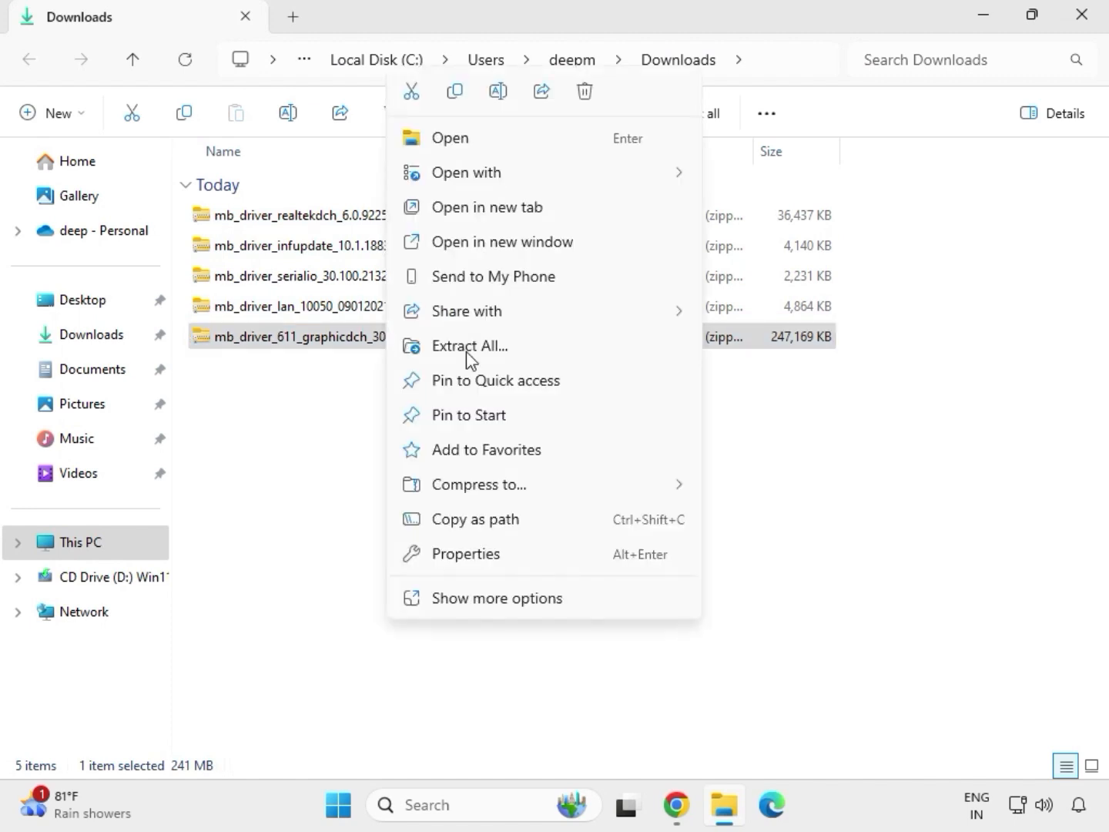
click(495, 601)
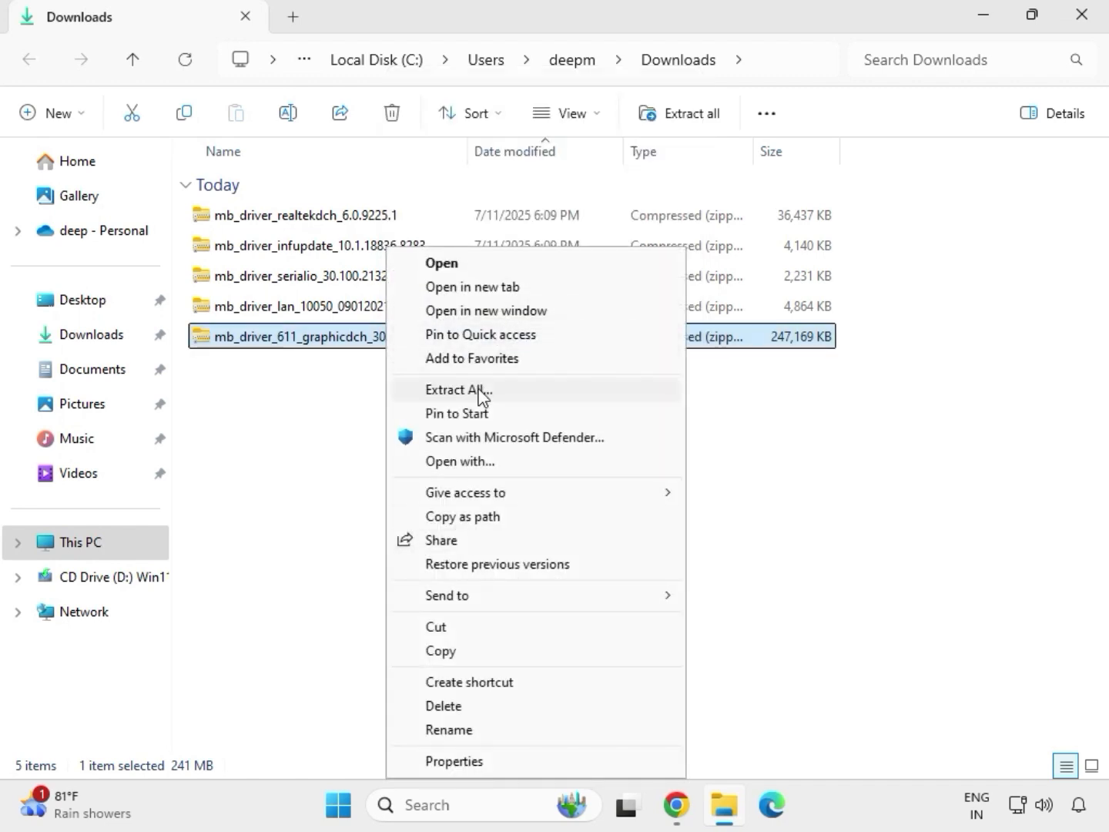
click(466, 392)
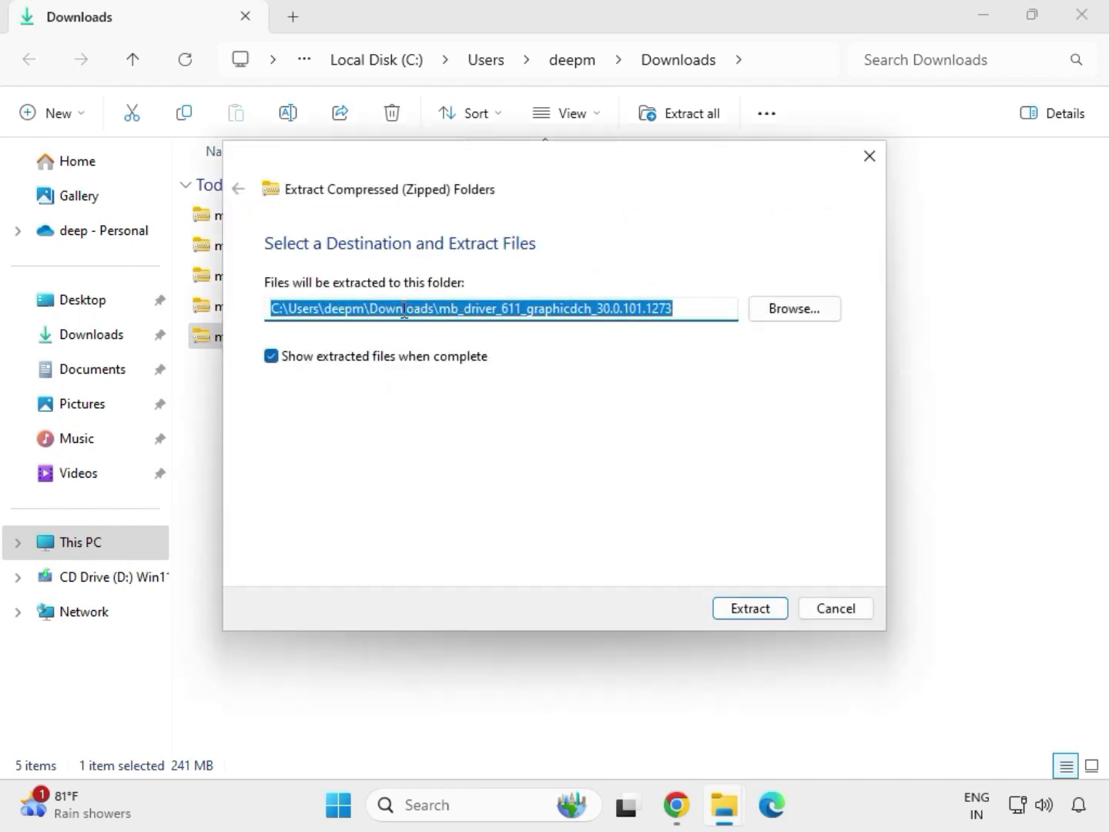
click(756, 612)
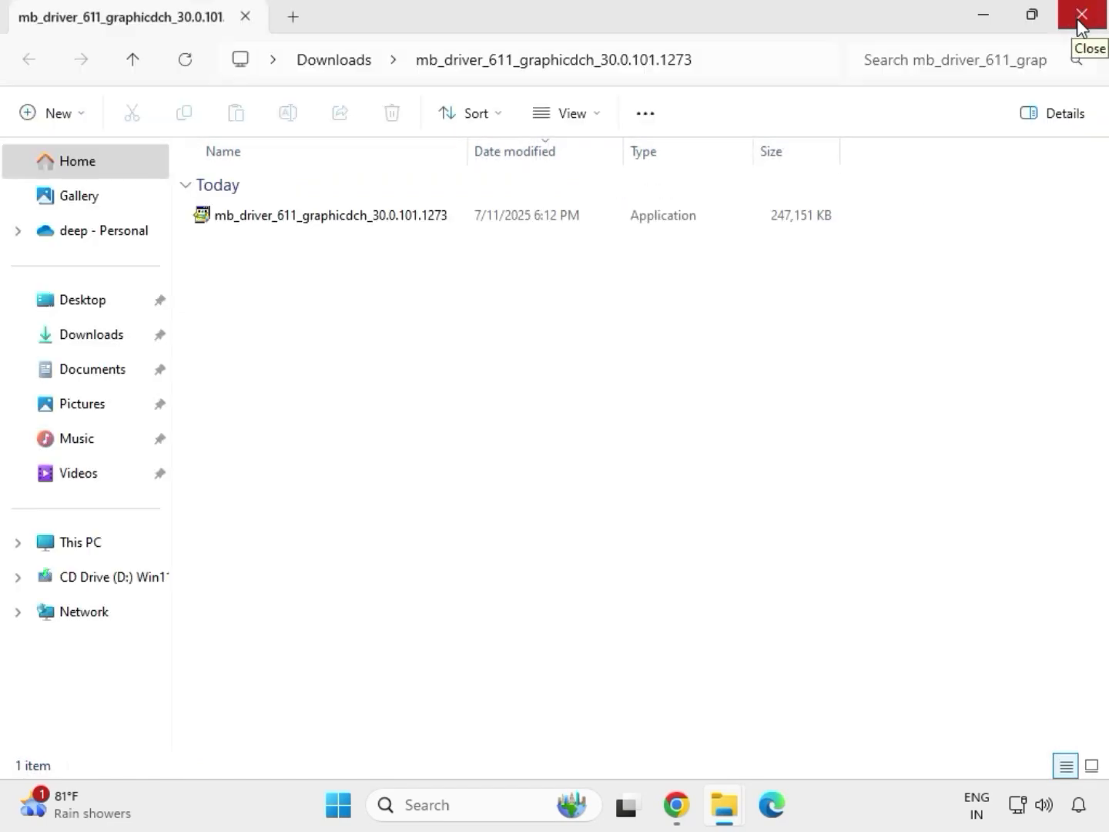
click(1080, 23)
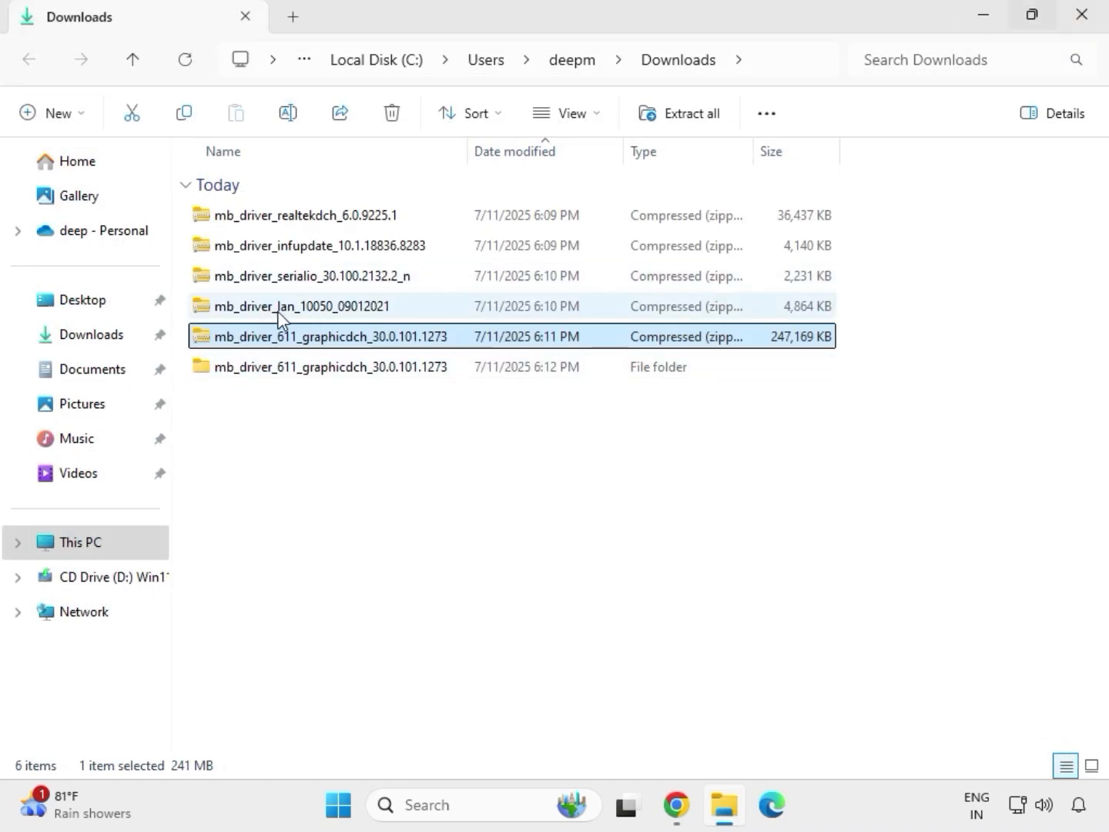
Extract the mb_driver_lan_10050_09012021 archive to its default folder and close the extracted folder's window
click(280, 309)
right_click(280, 310)
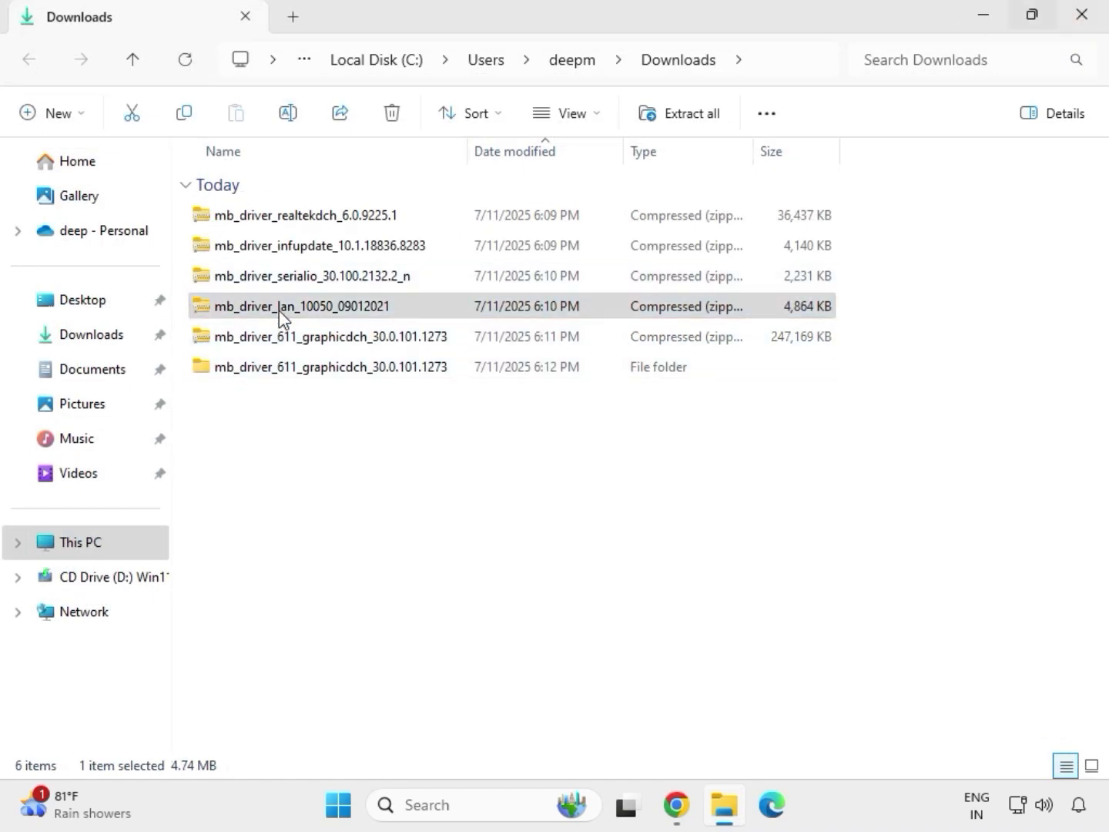
click(371, 599)
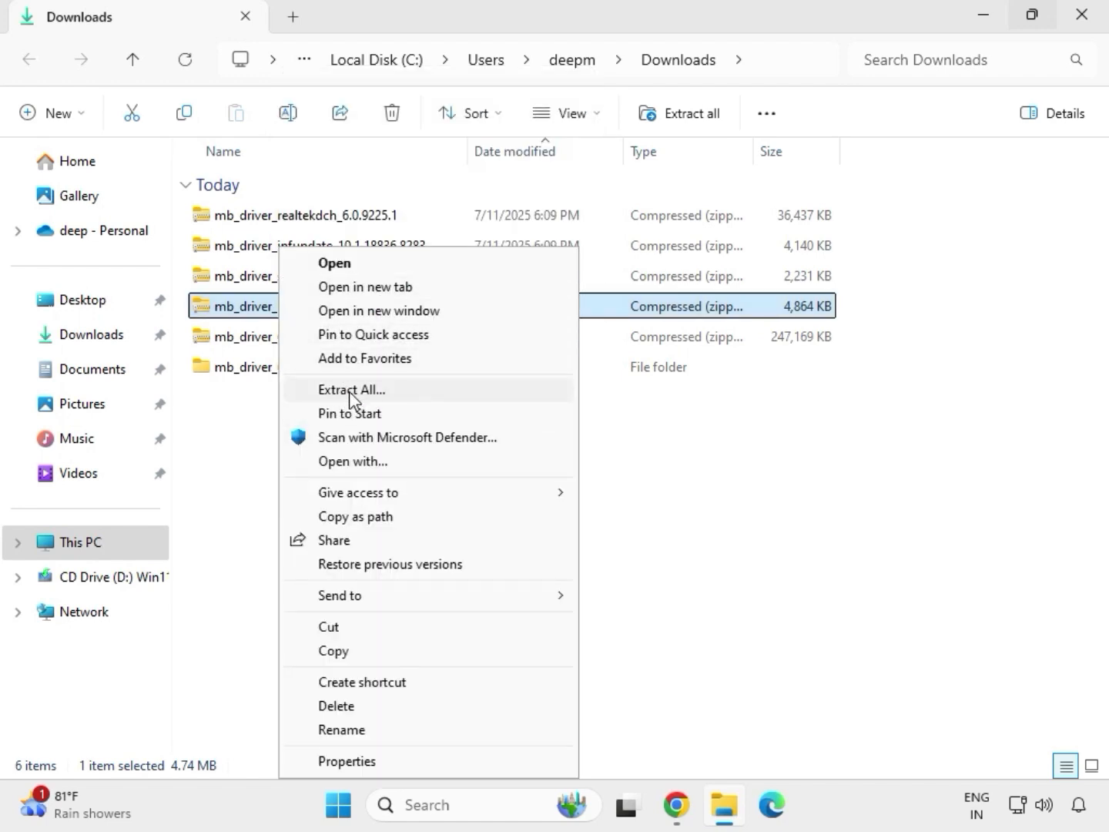
click(350, 390)
click(743, 610)
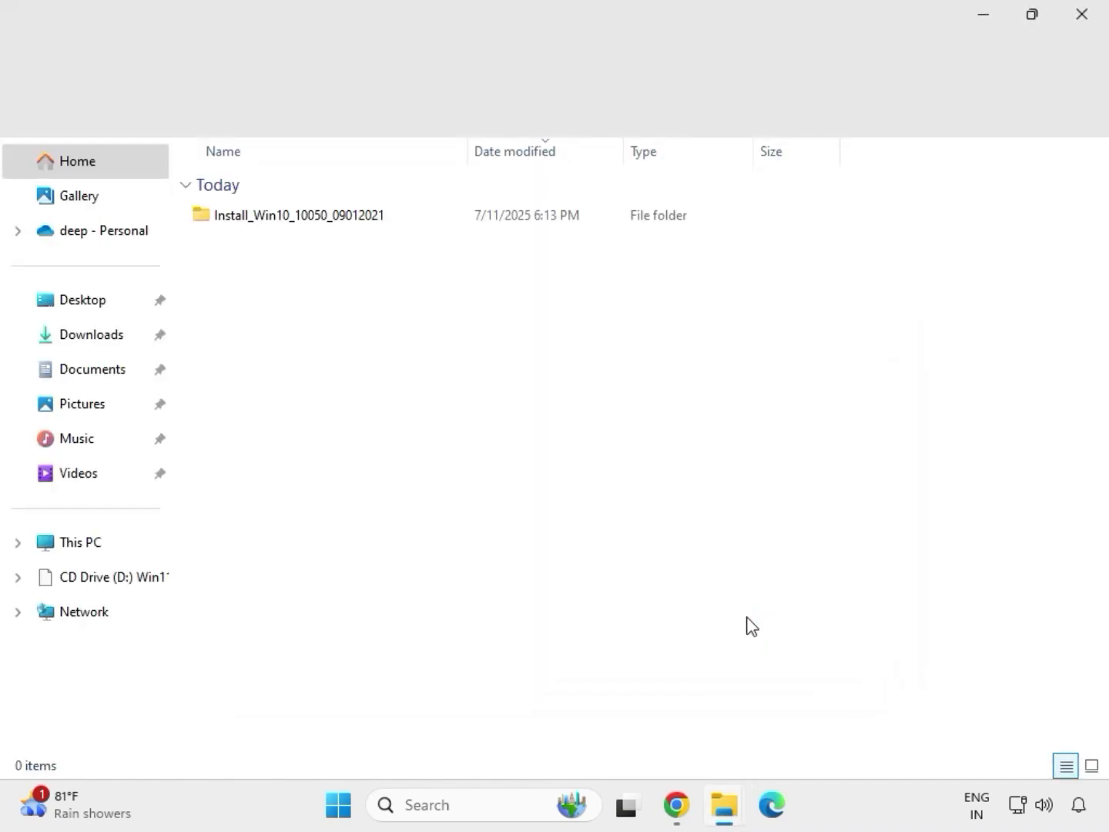
click(1081, 24)
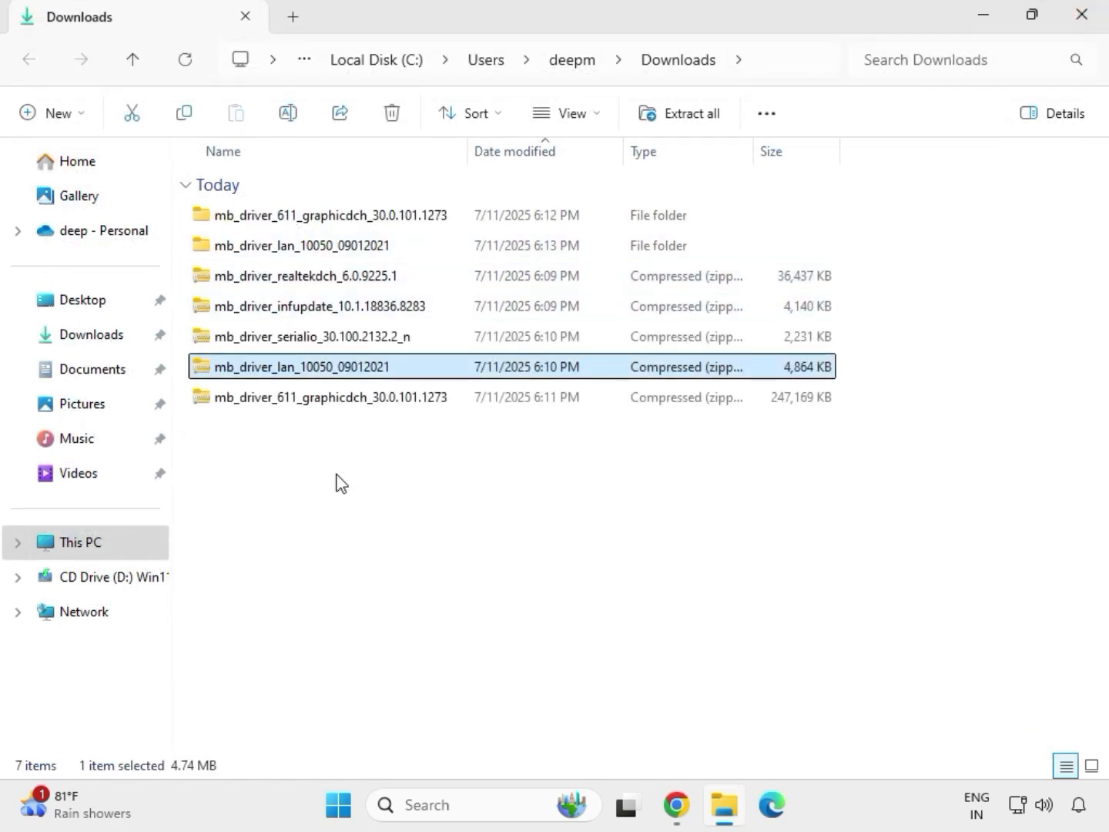
Extract the mb_driver_serialio_30.100.2132.2_n archive to its default folder and close the extracted folder's window
click(276, 339)
right_click(278, 345)
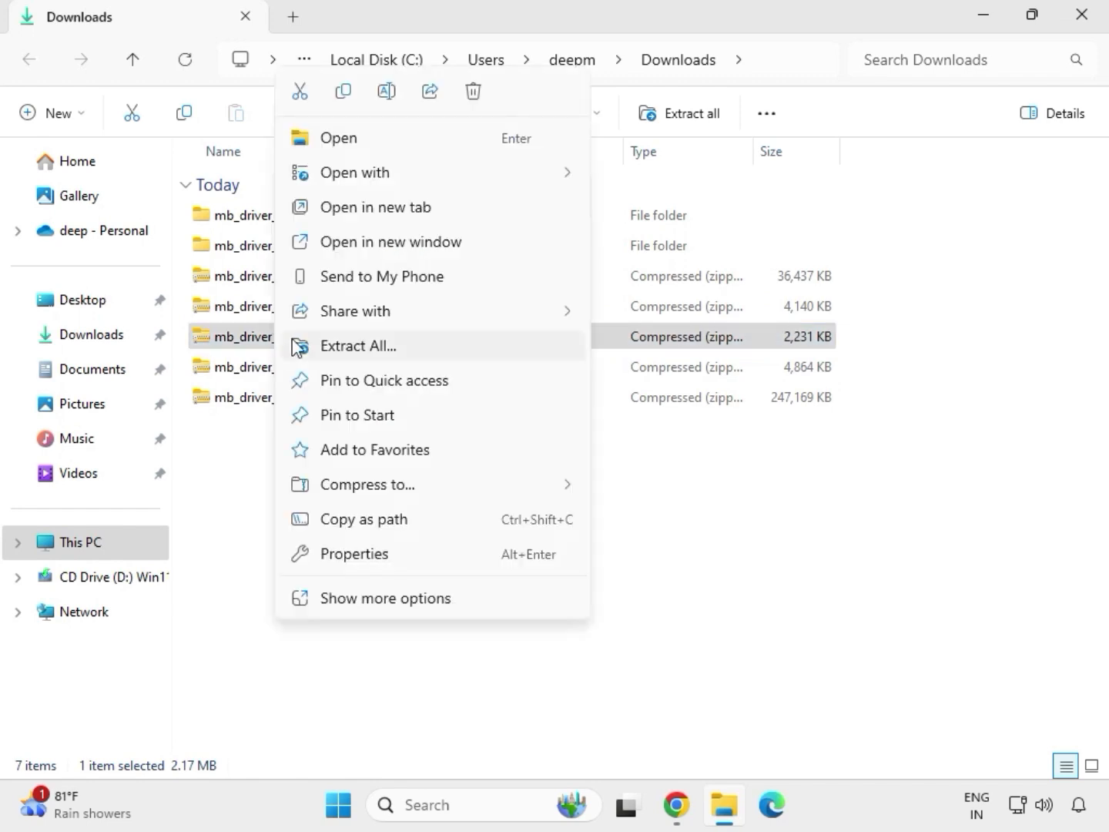
click(340, 349)
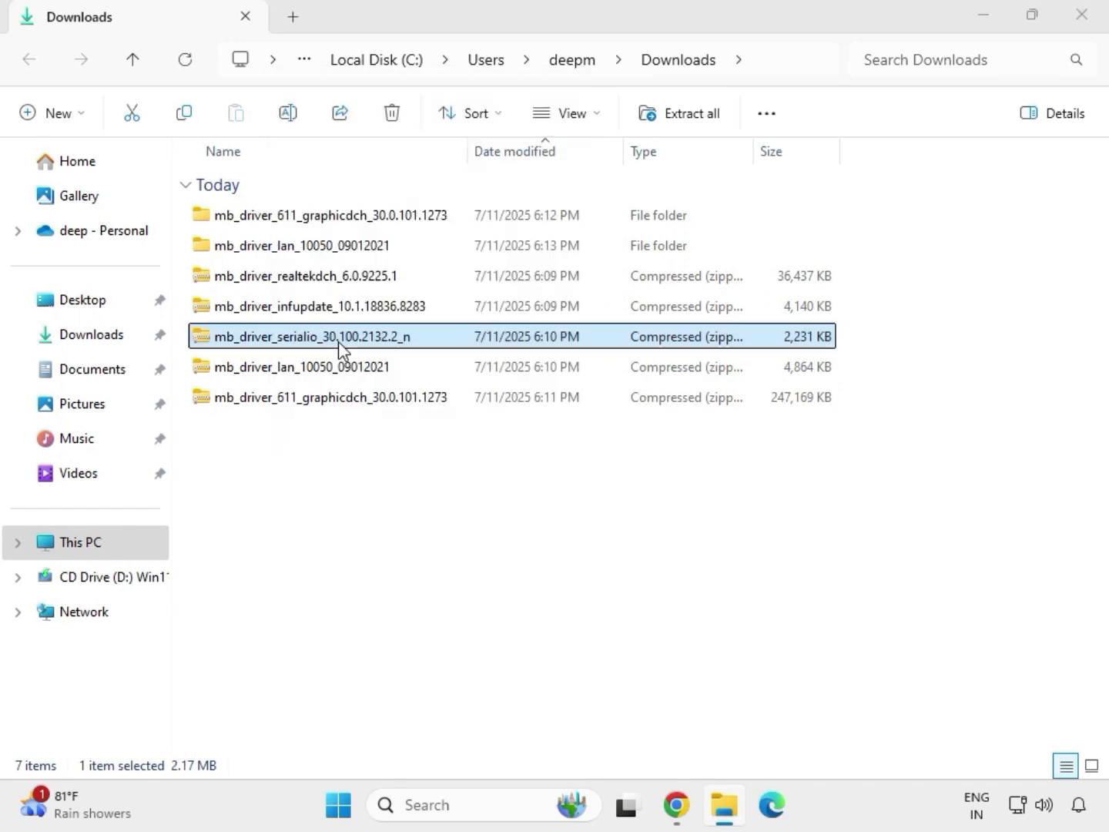
click(745, 608)
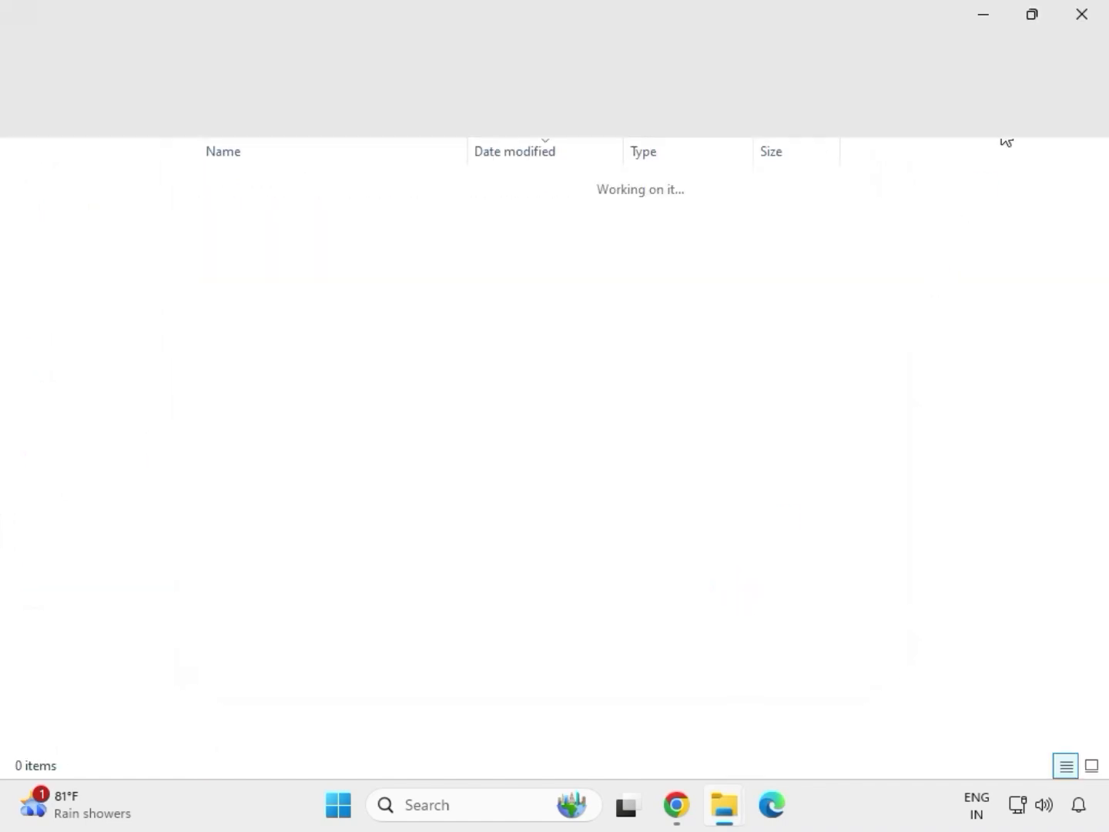
click(1081, 17)
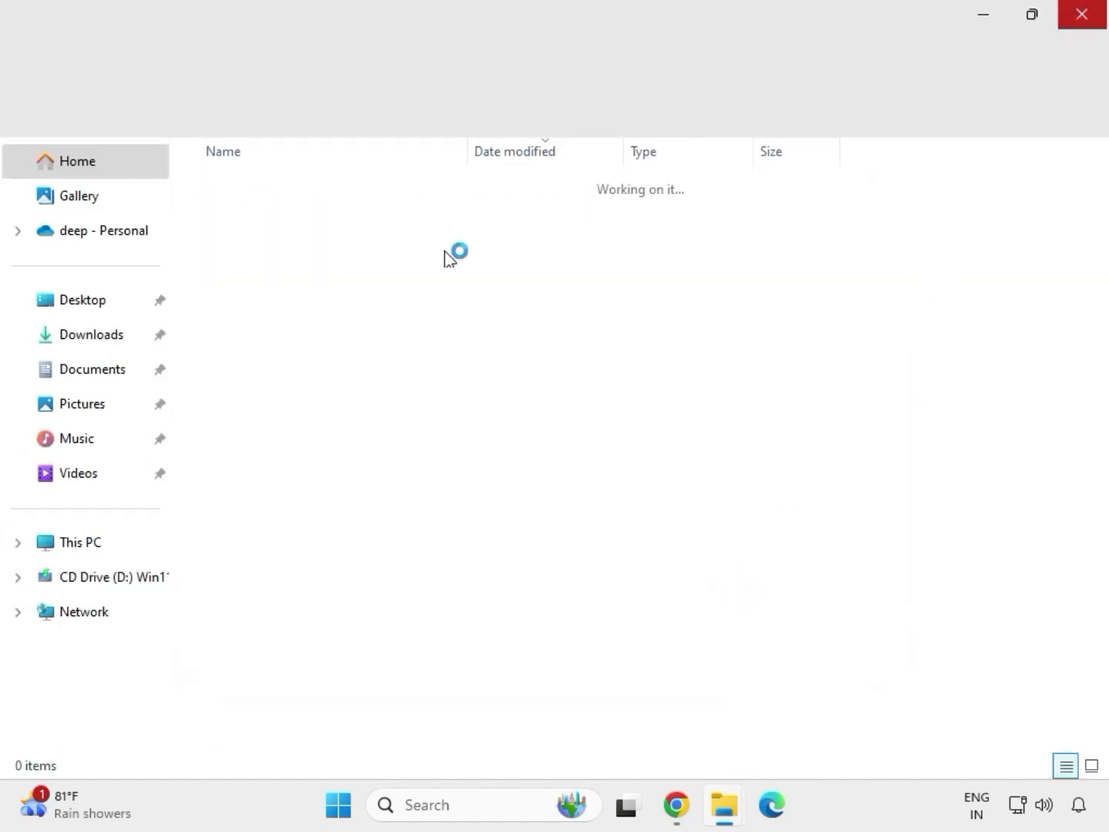
Extract the mb_driver_infupdate_10.1.18836.8283 archive to its default folder in Downloads
click(287, 308)
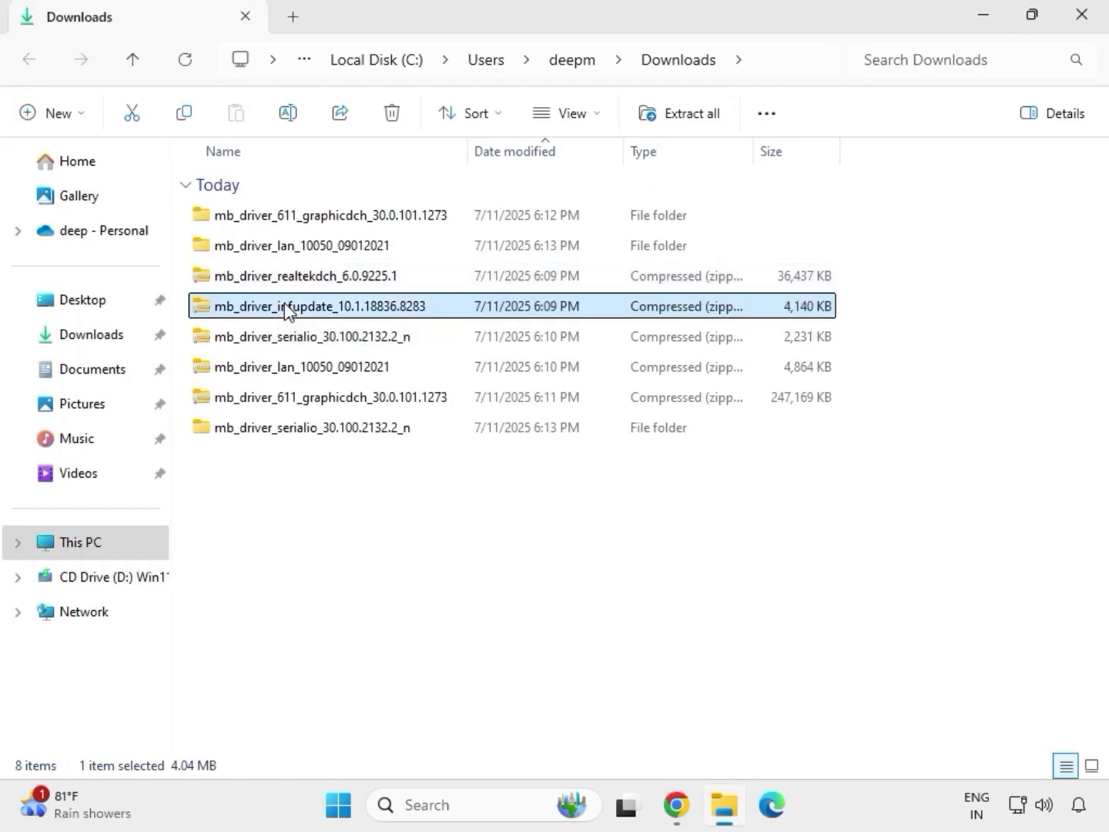
right_click(288, 311)
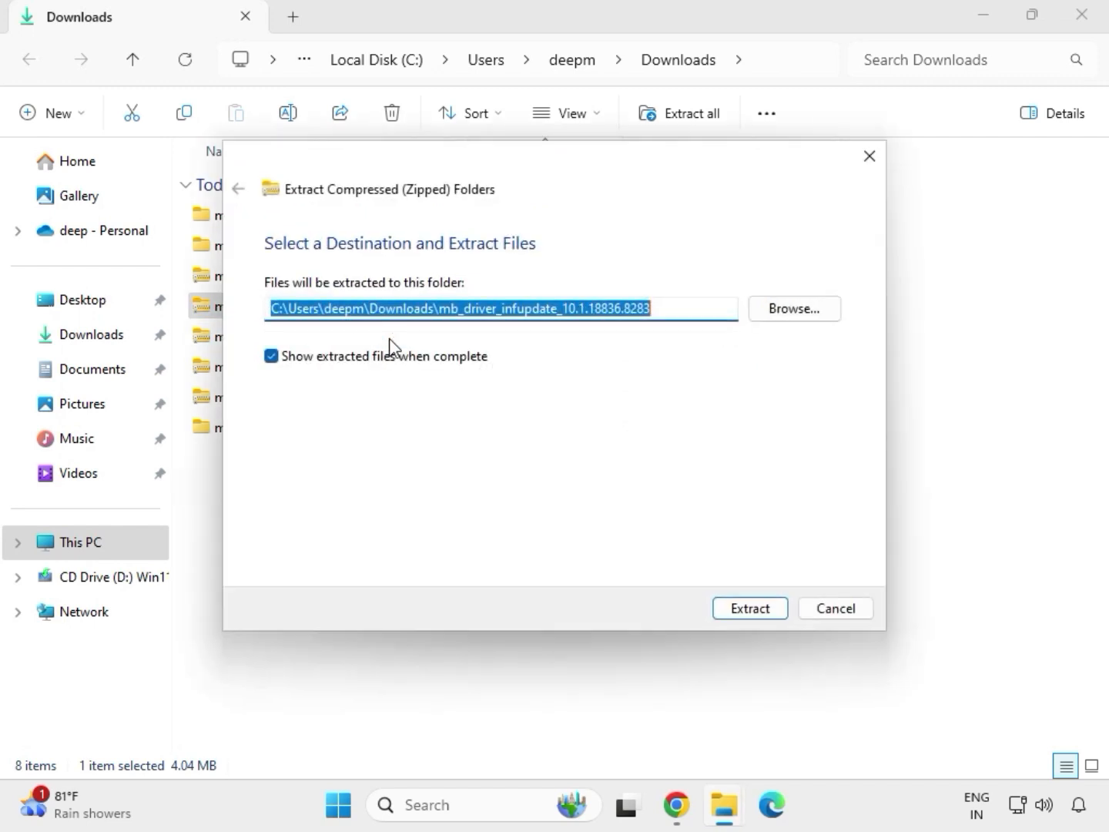
click(737, 613)
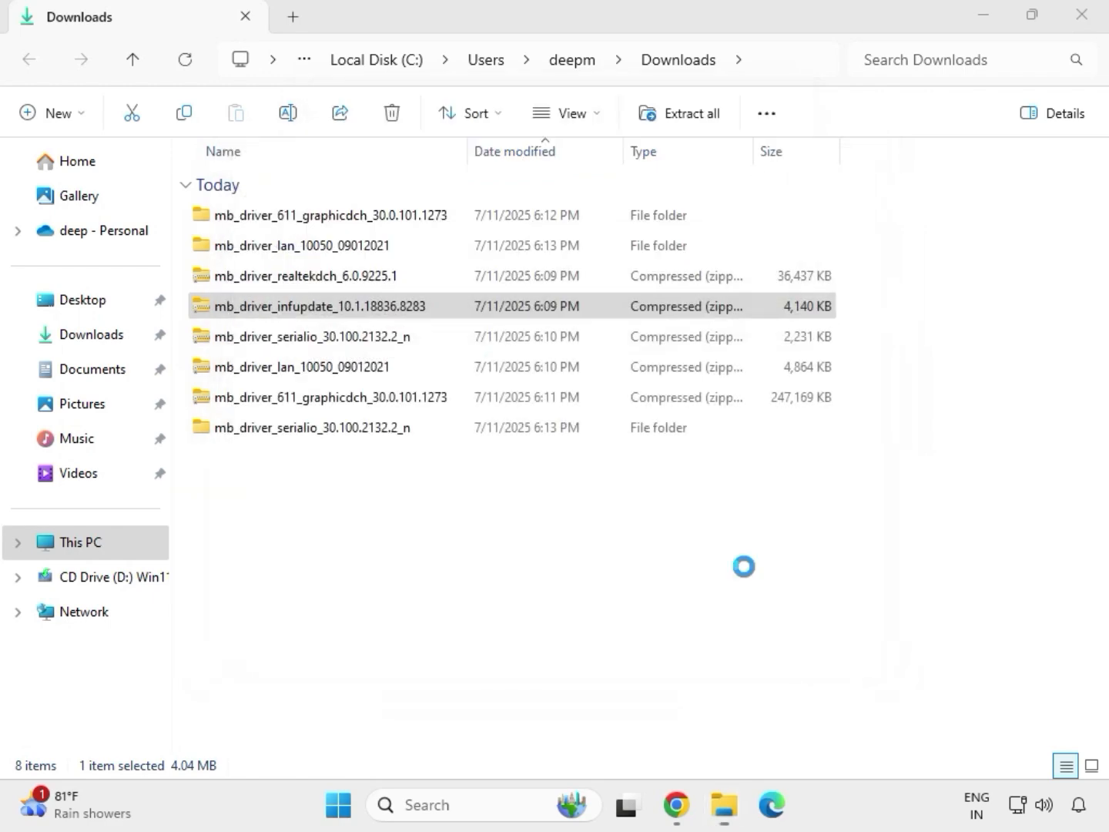
Close the infupdate folder window, extract the mb_driver_realtekdch_6.0.9225.1 archive to its default folder, and close the resulting window
click(1082, 16)
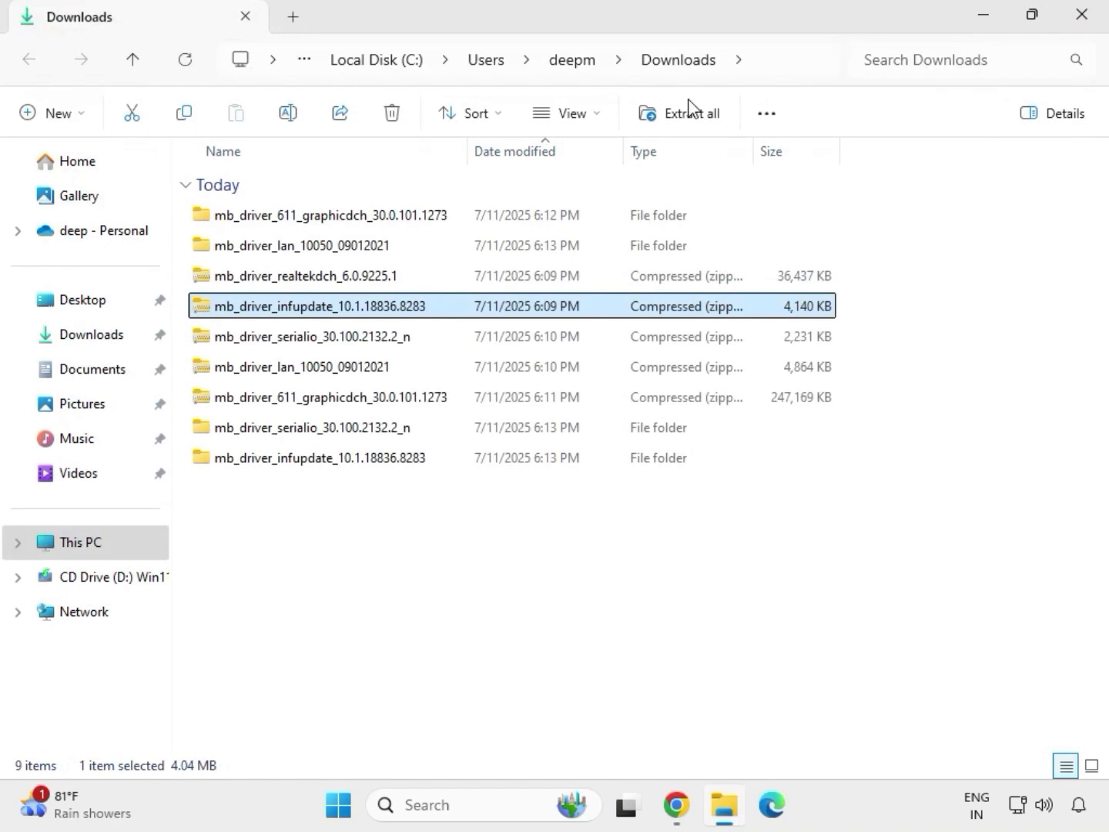
click(298, 279)
right_click(297, 279)
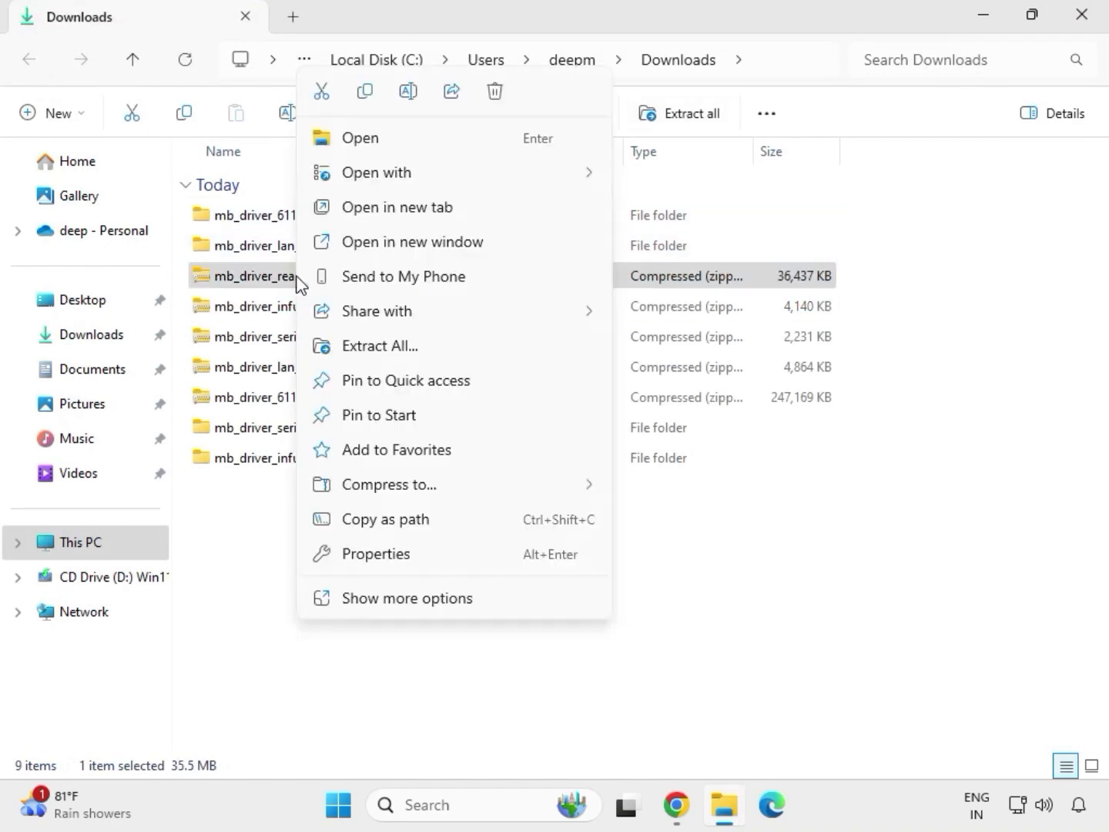
click(365, 346)
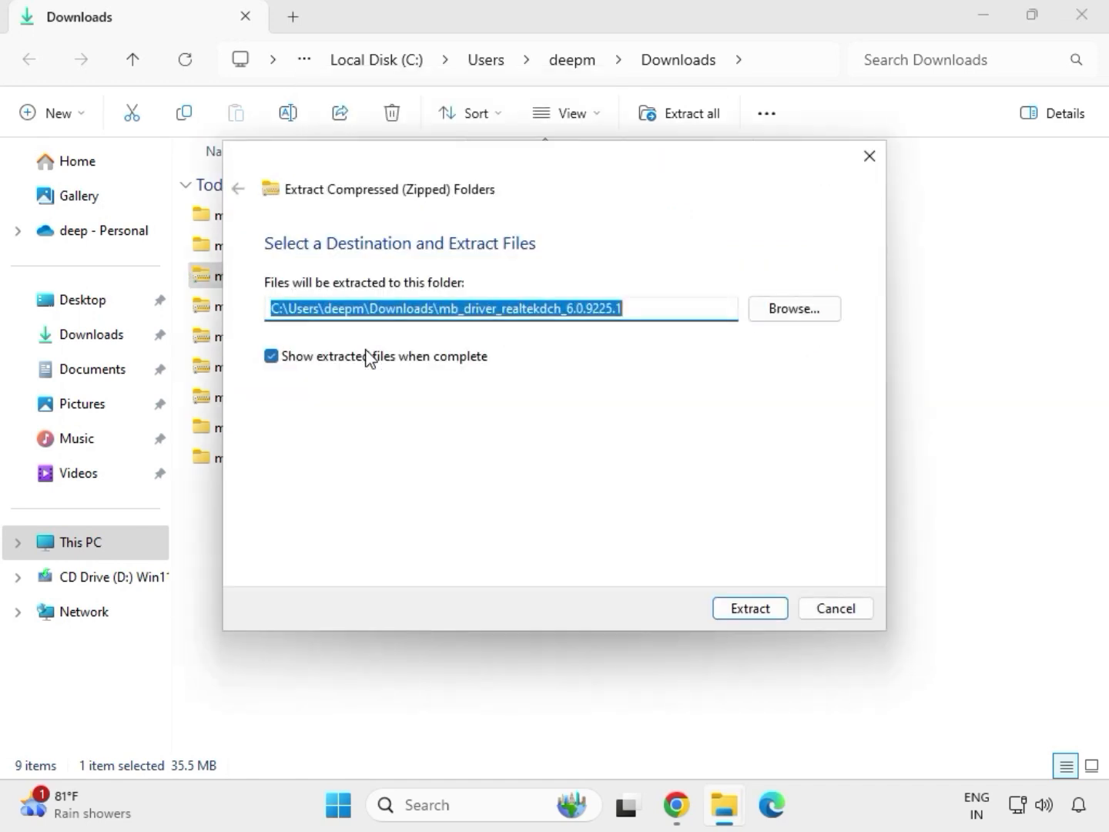
click(724, 608)
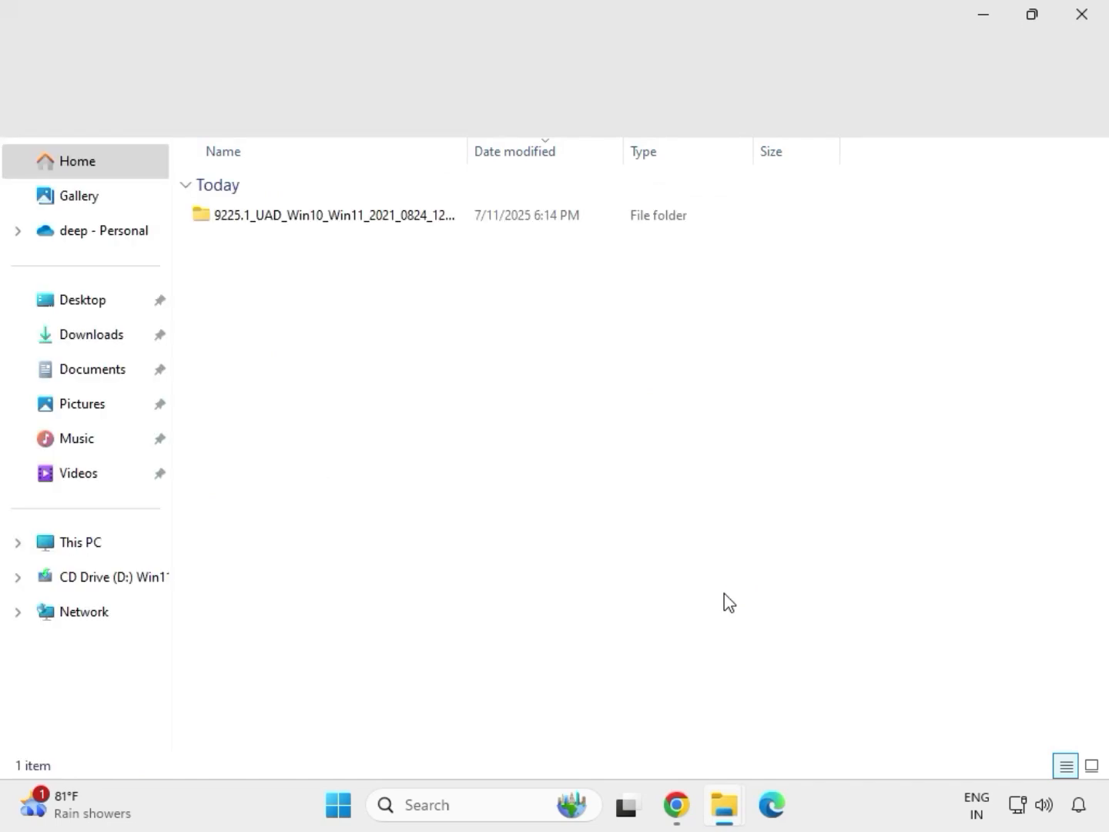
click(1085, 27)
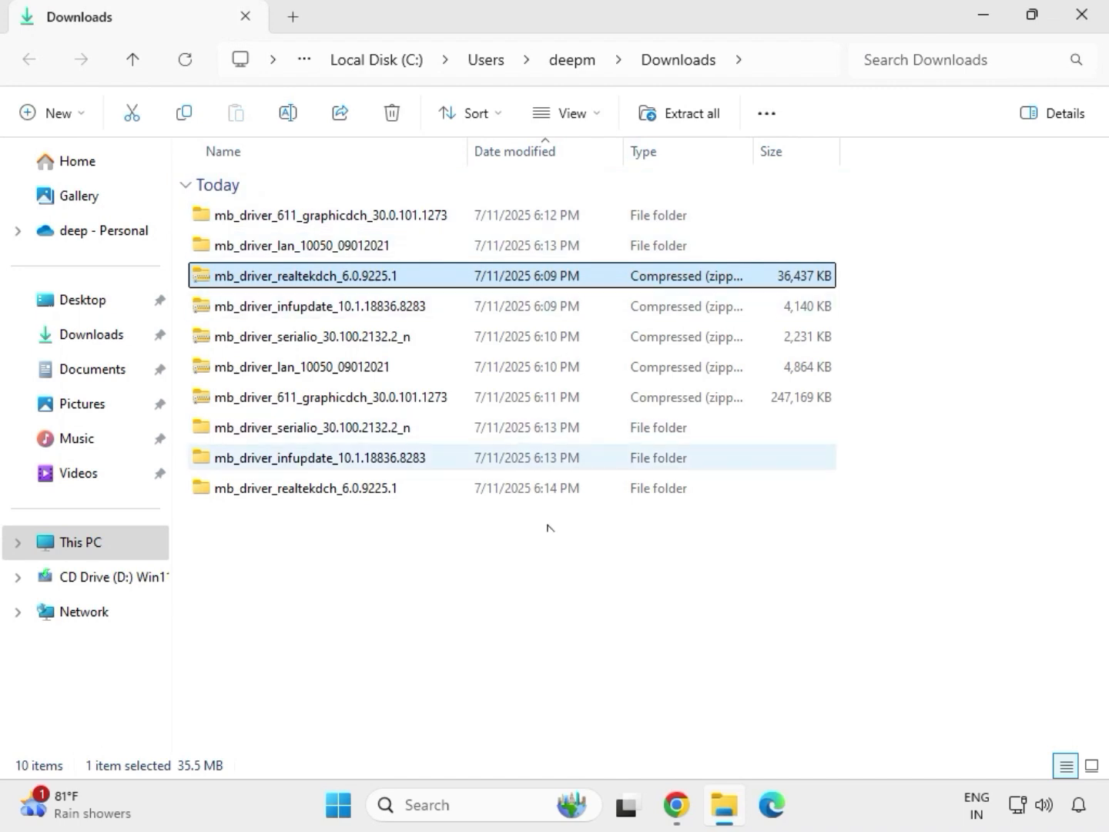
Refresh the file list of the Downloads folder
click(522, 616)
right_click(492, 569)
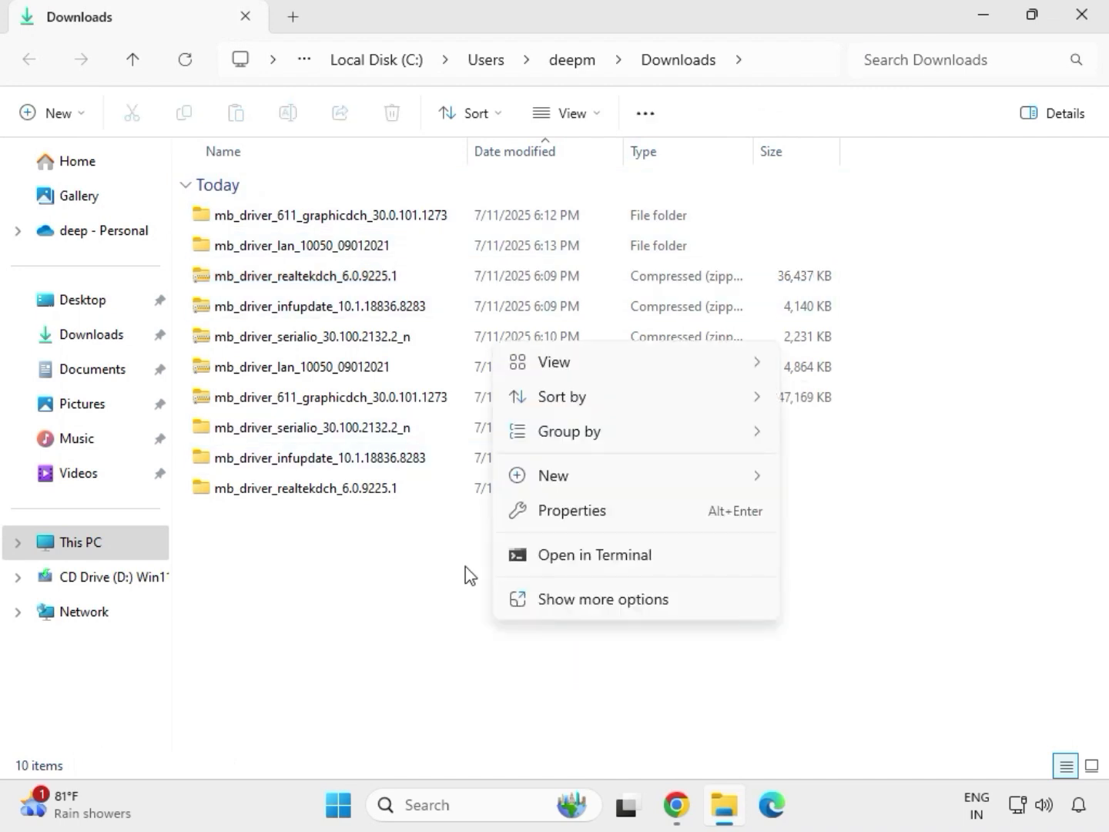
right_click(464, 574)
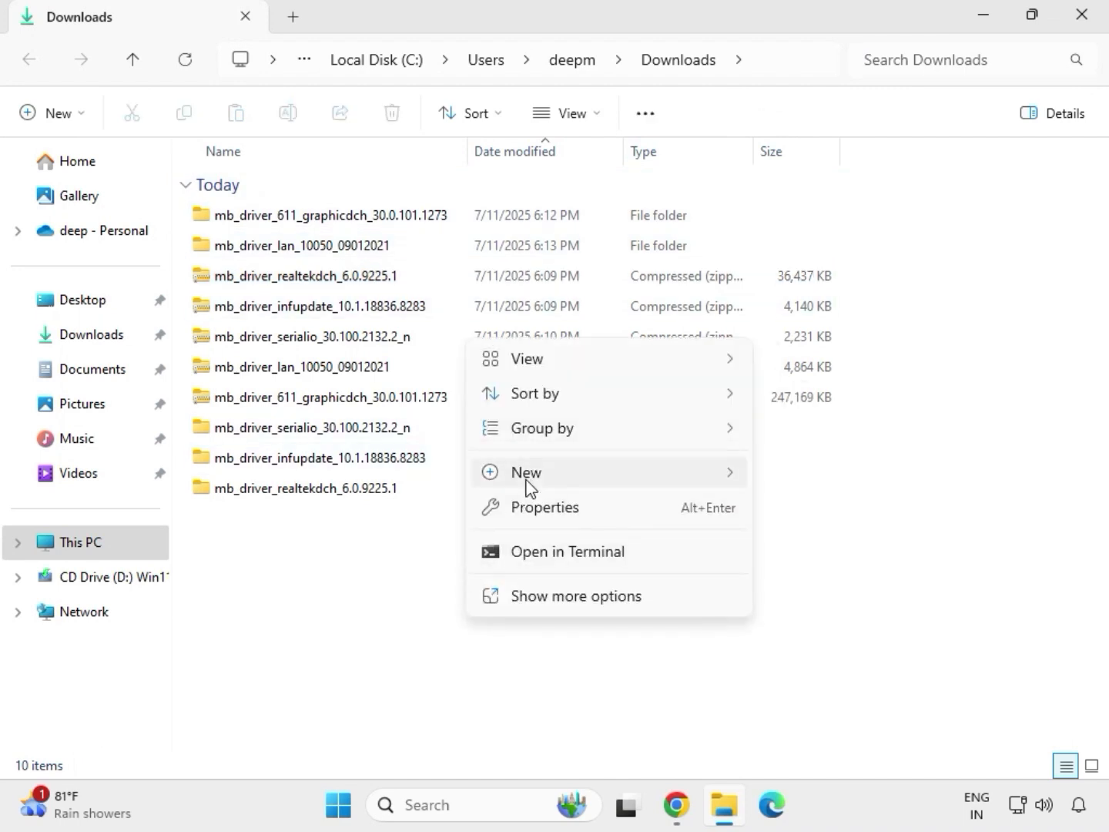
key(Escape)
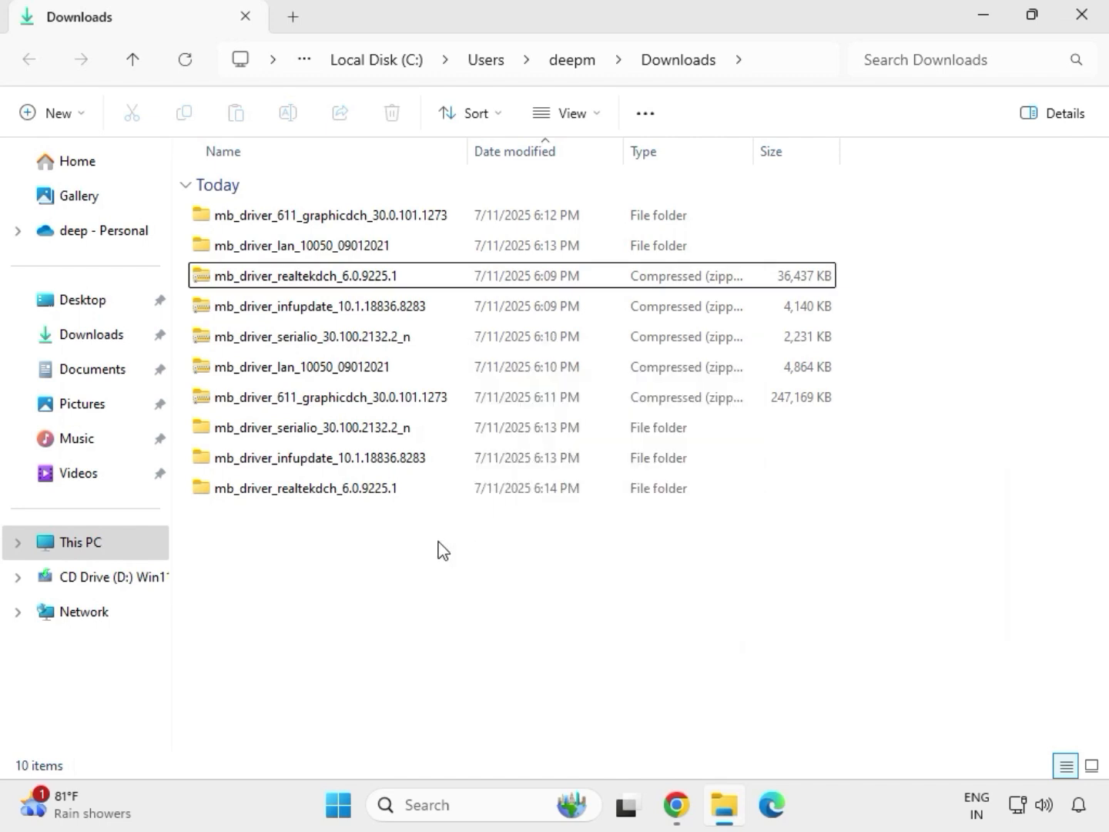
right_click(438, 542)
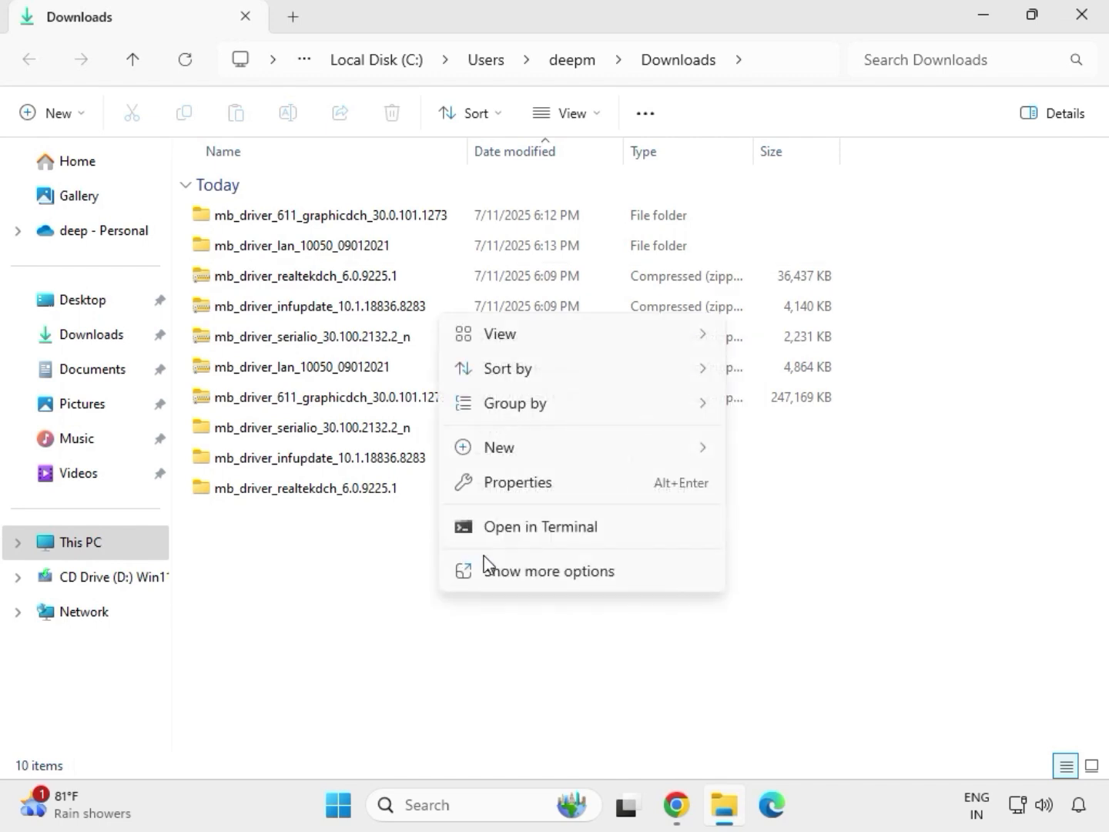
click(502, 557)
click(508, 342)
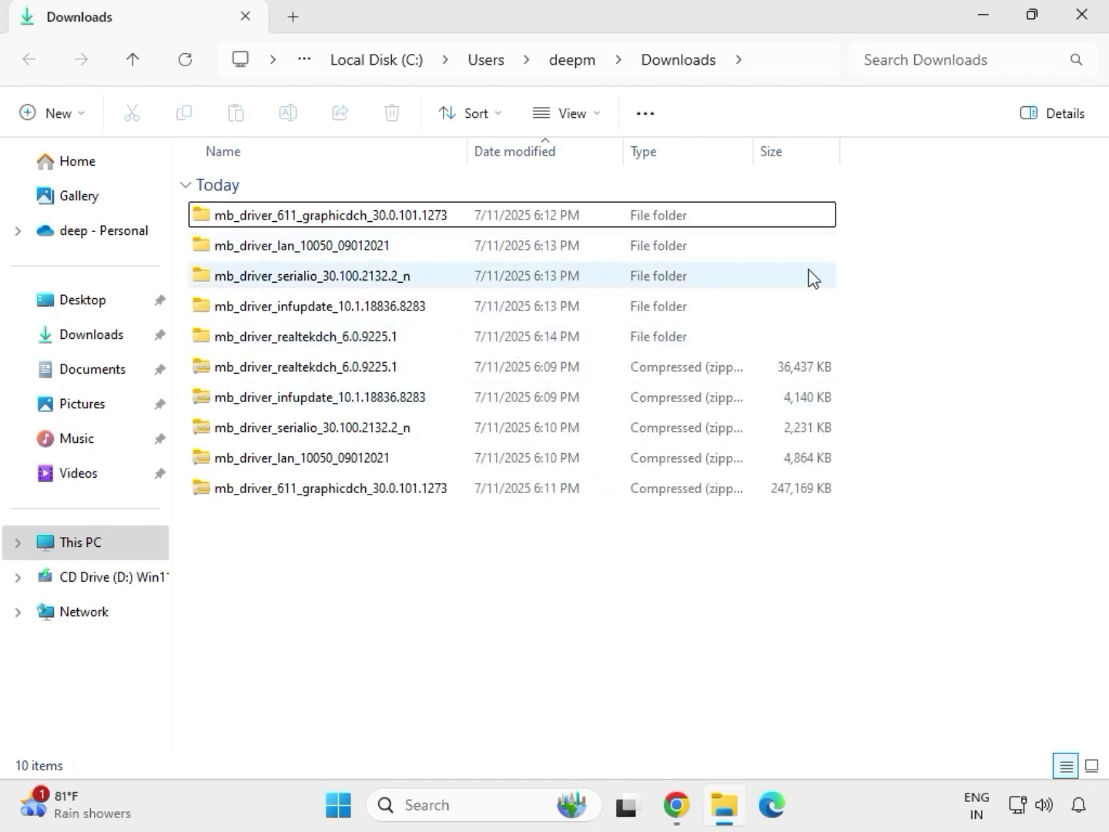
Run the extracted mb_driver_611_graphicdch_30.0.101.1273 application as administrator, allow it to make changes, and close its folder window
drag(852, 348, 552, 223)
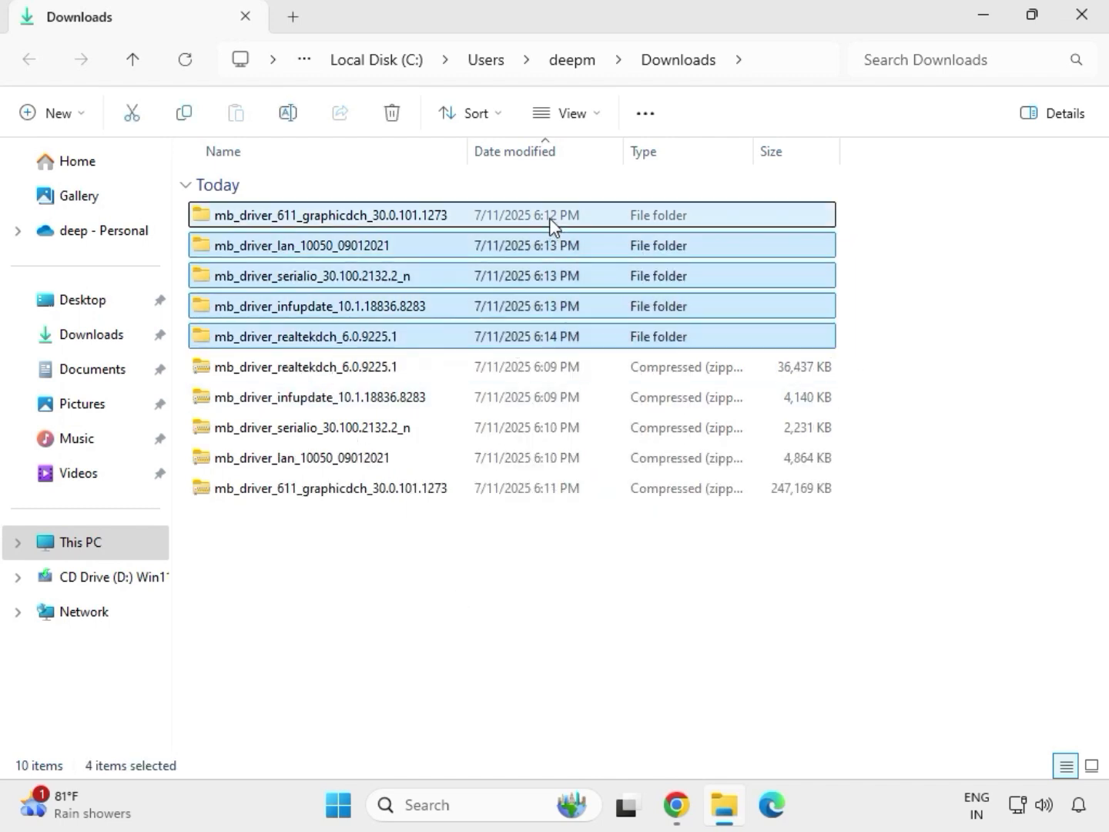
click(326, 222)
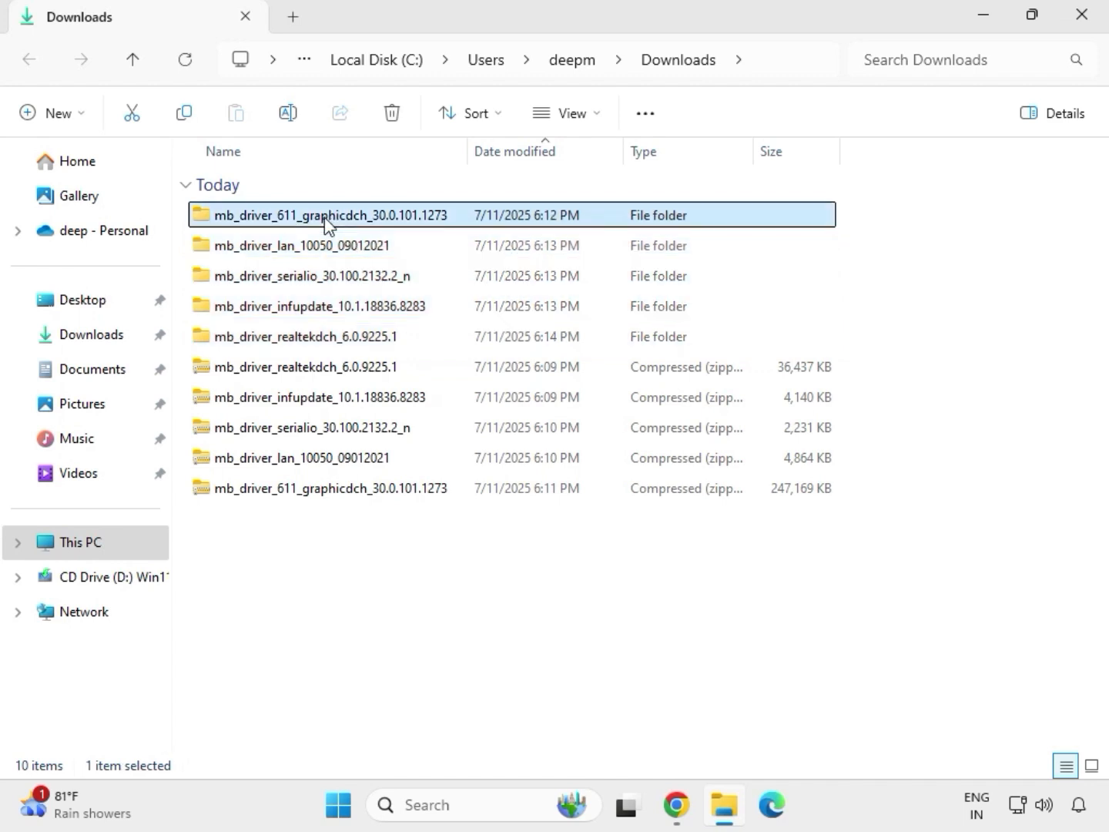
double_click(354, 222)
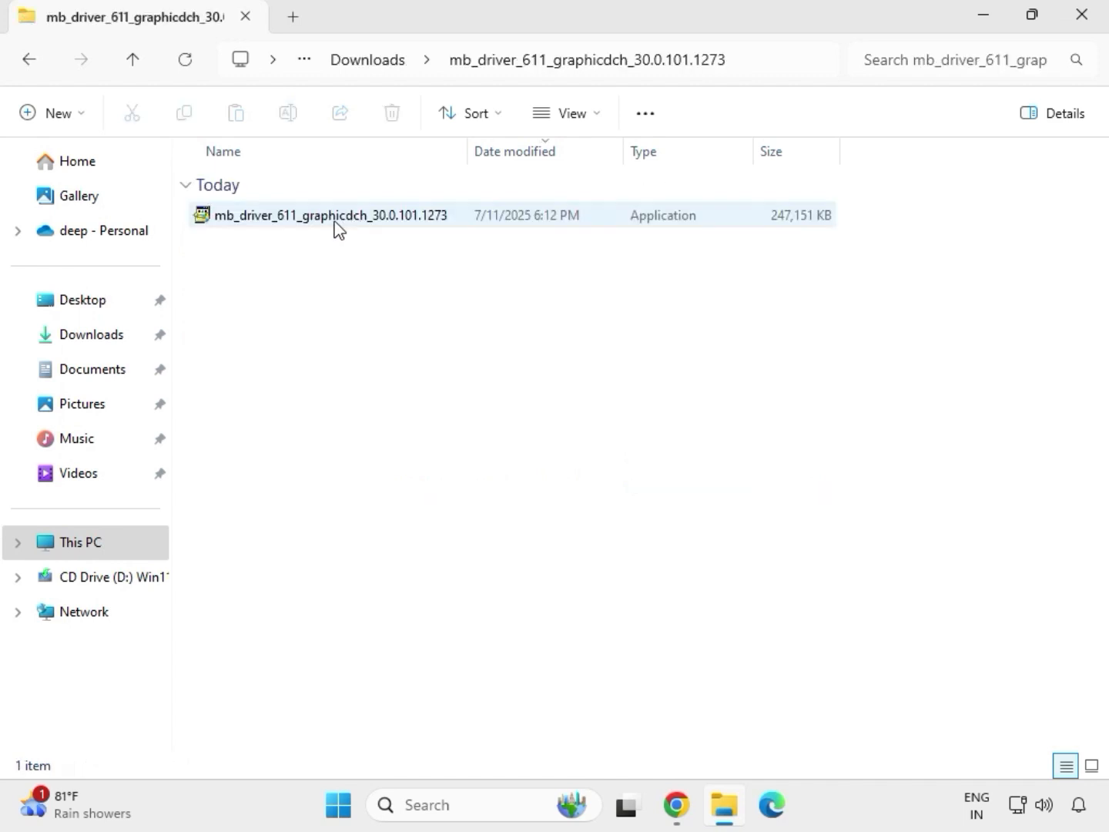
click(309, 222)
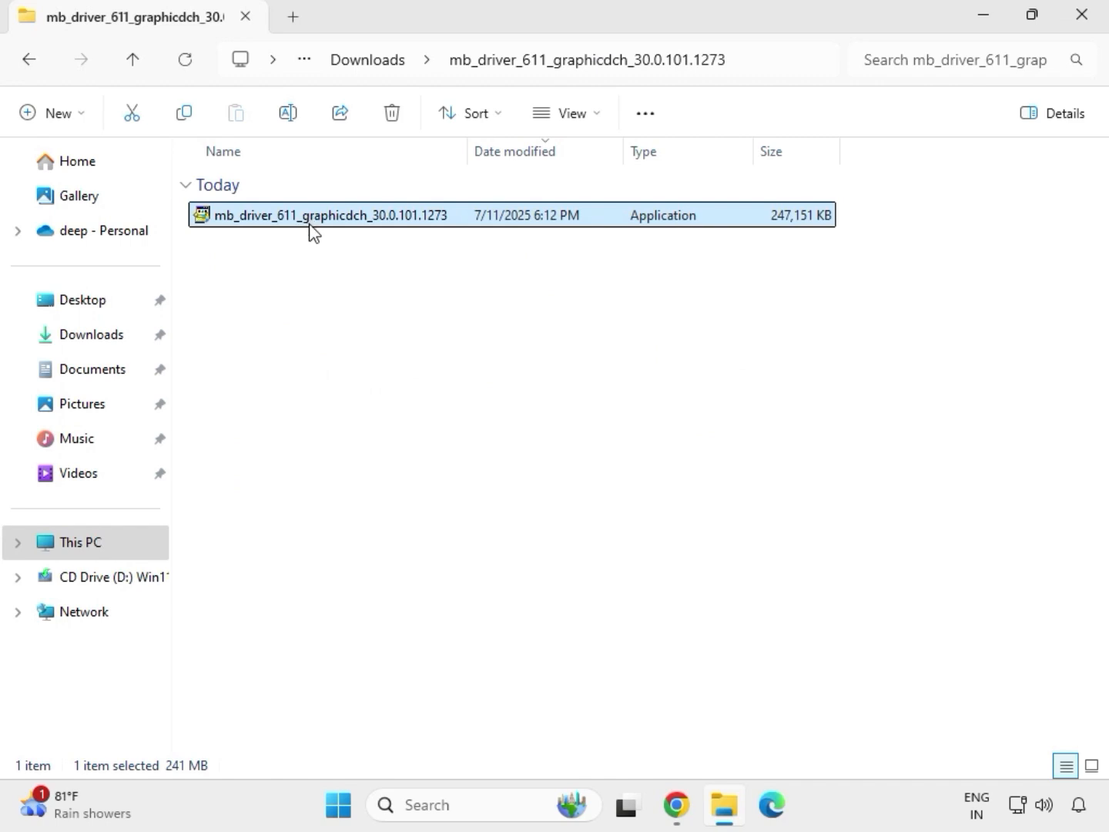
right_click(309, 223)
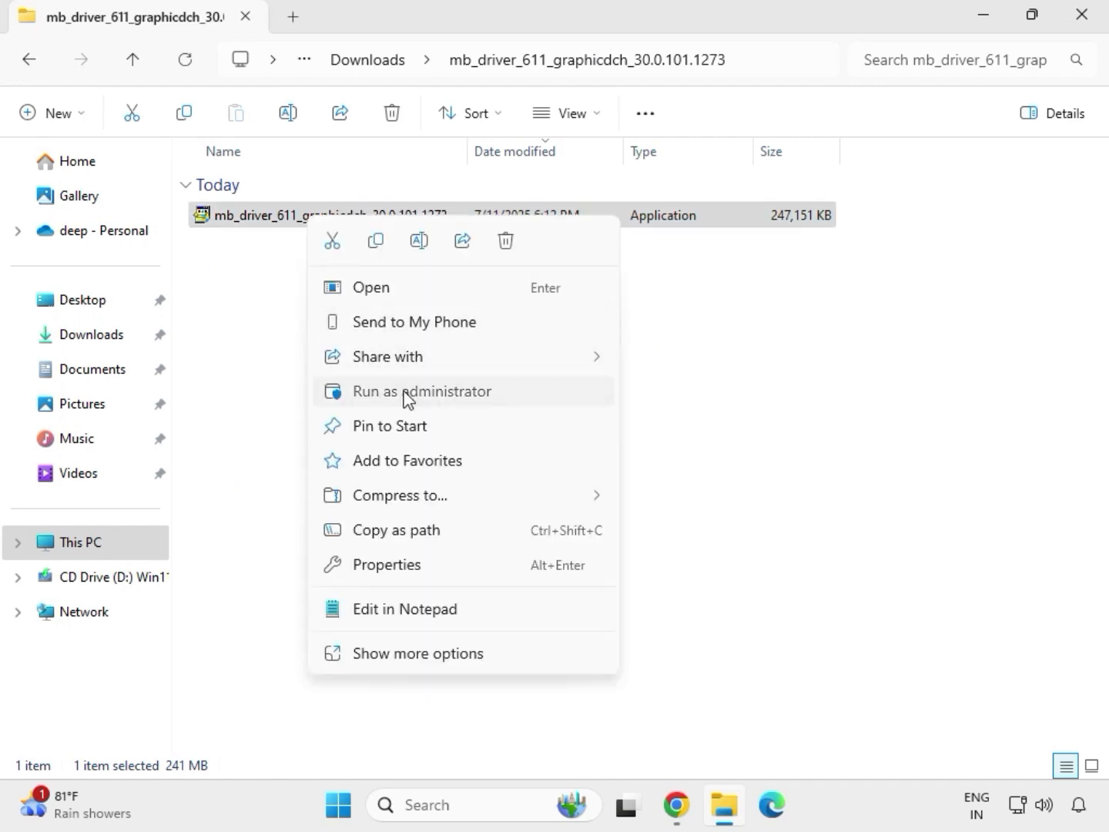
click(403, 391)
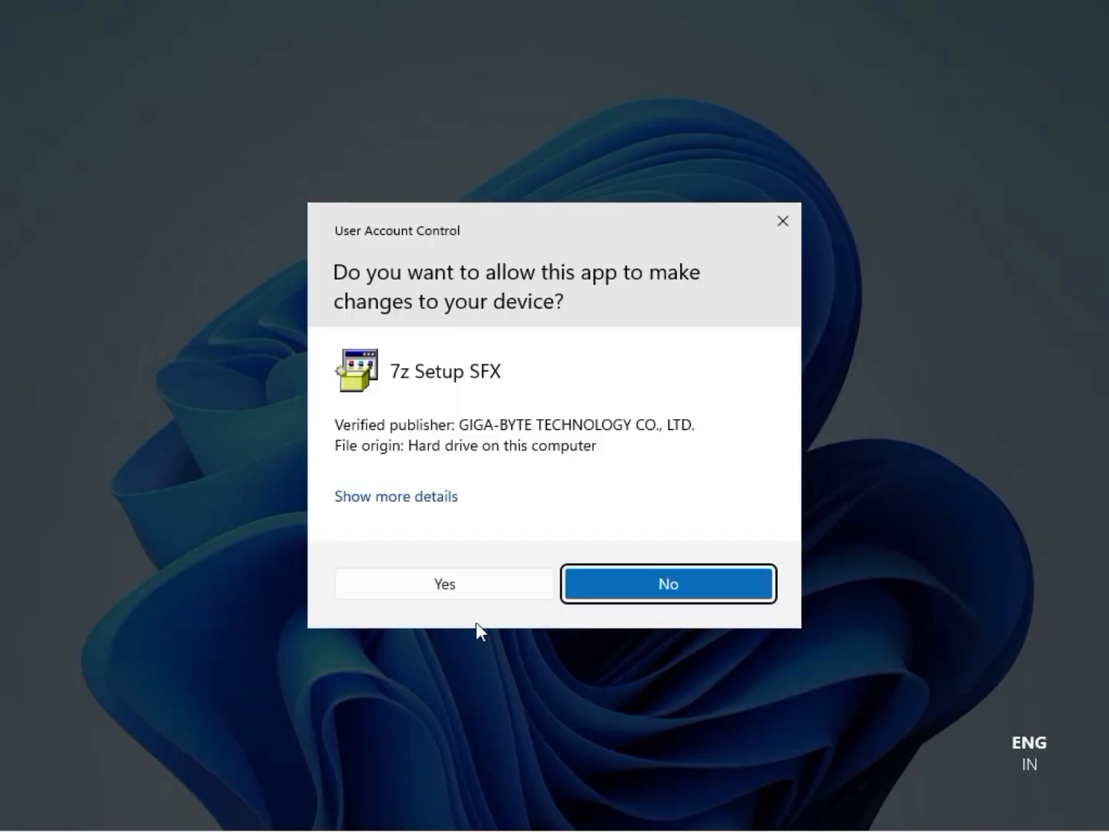
click(461, 583)
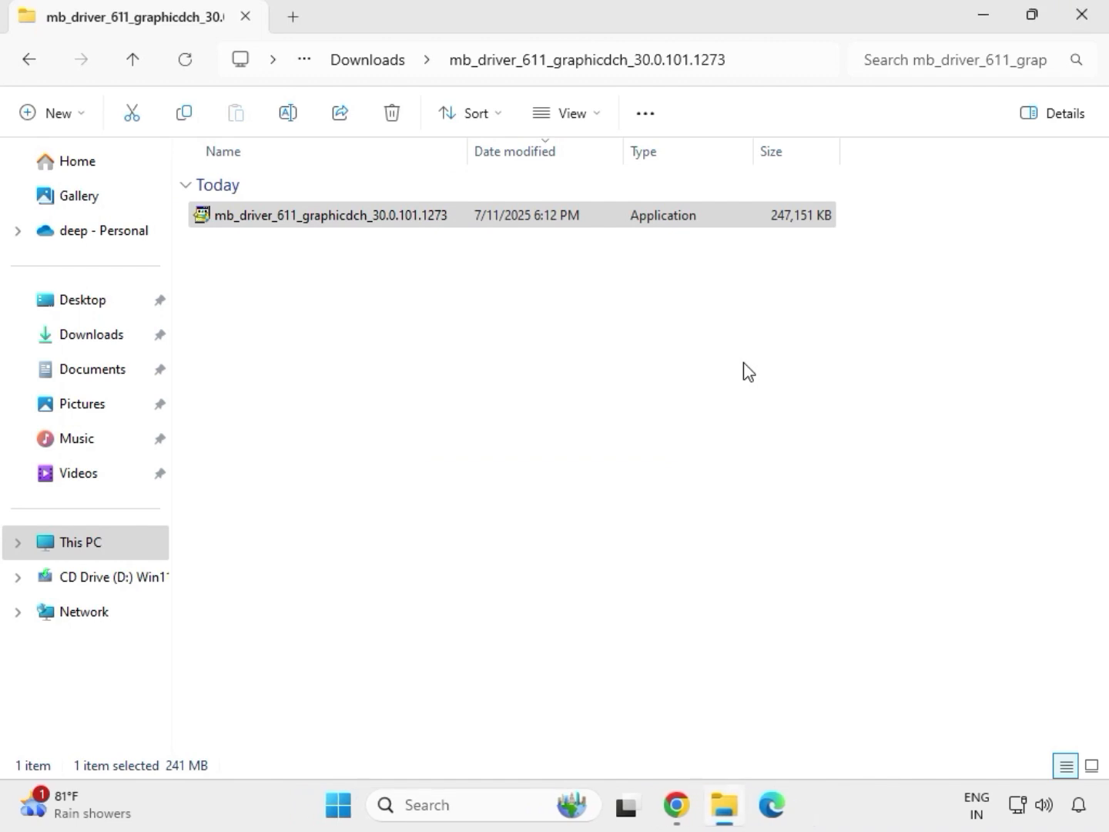
click(1094, 25)
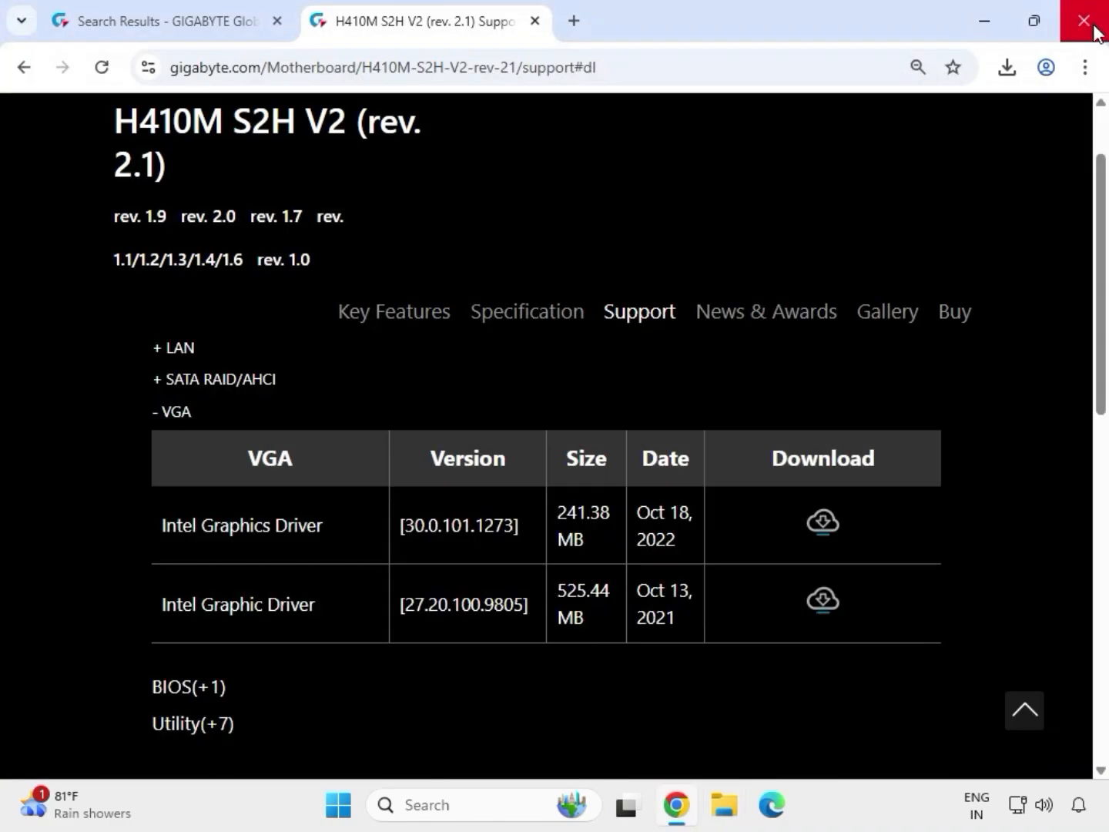
Reopen Downloads in File Explorer and launch the Install_Win10_10050_09012021 application from the extracted LAN driver folder, allowing it to make changes
click(724, 807)
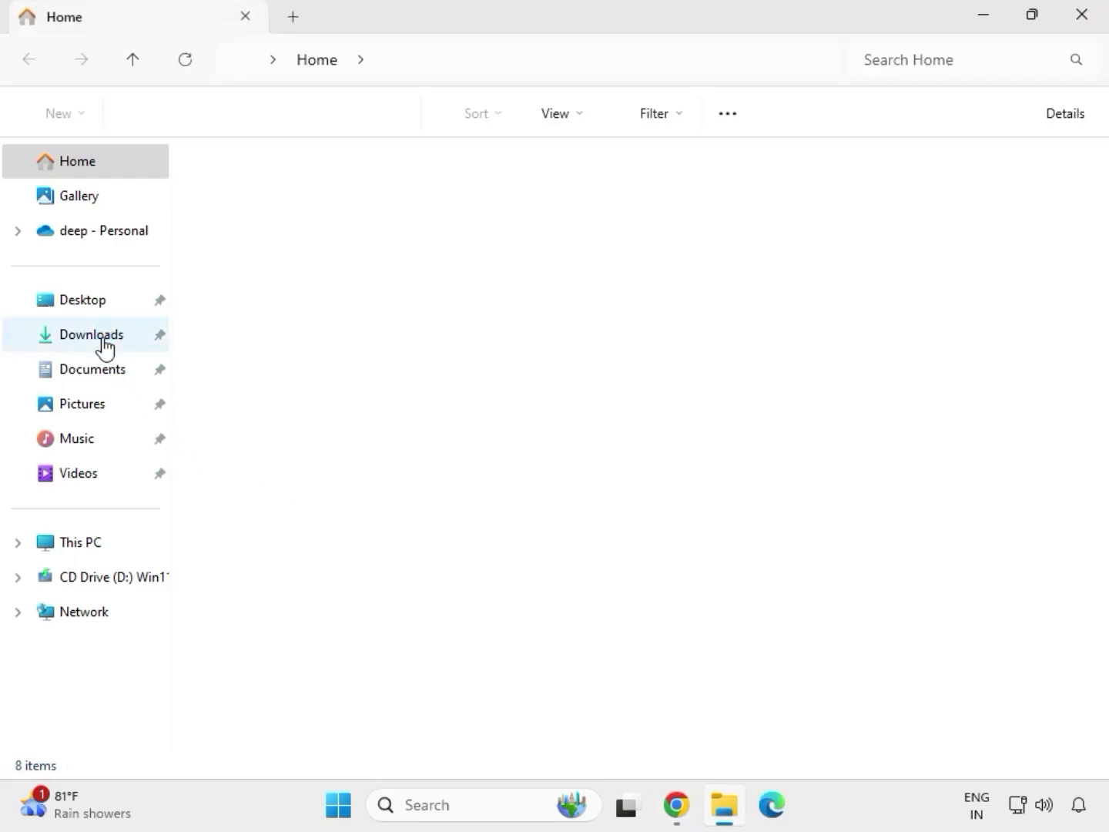
click(104, 337)
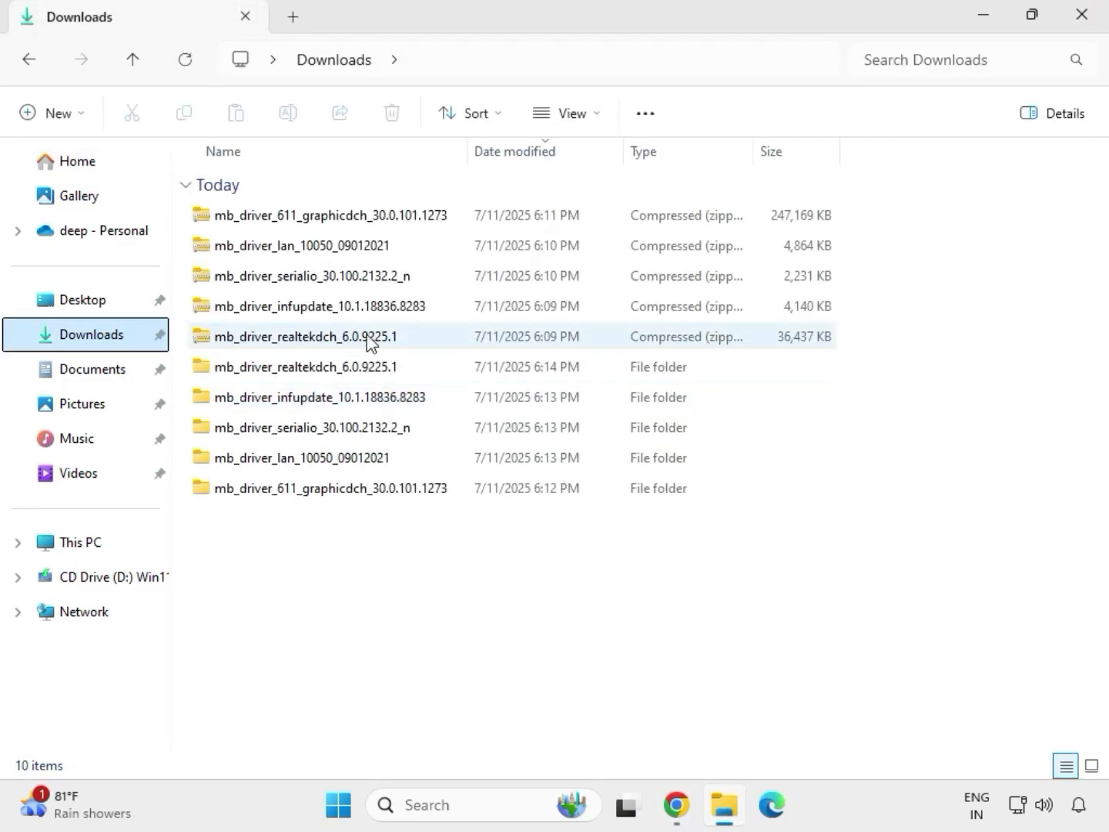
click(314, 377)
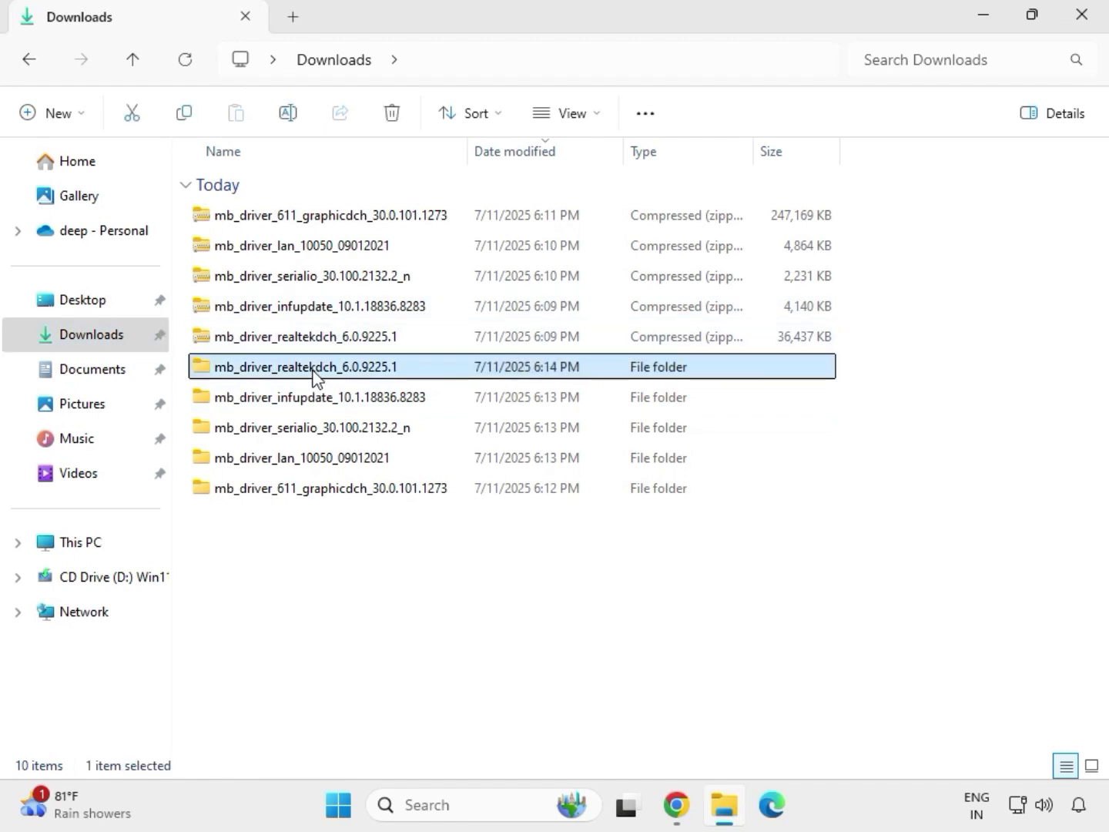
click(358, 490)
click(343, 458)
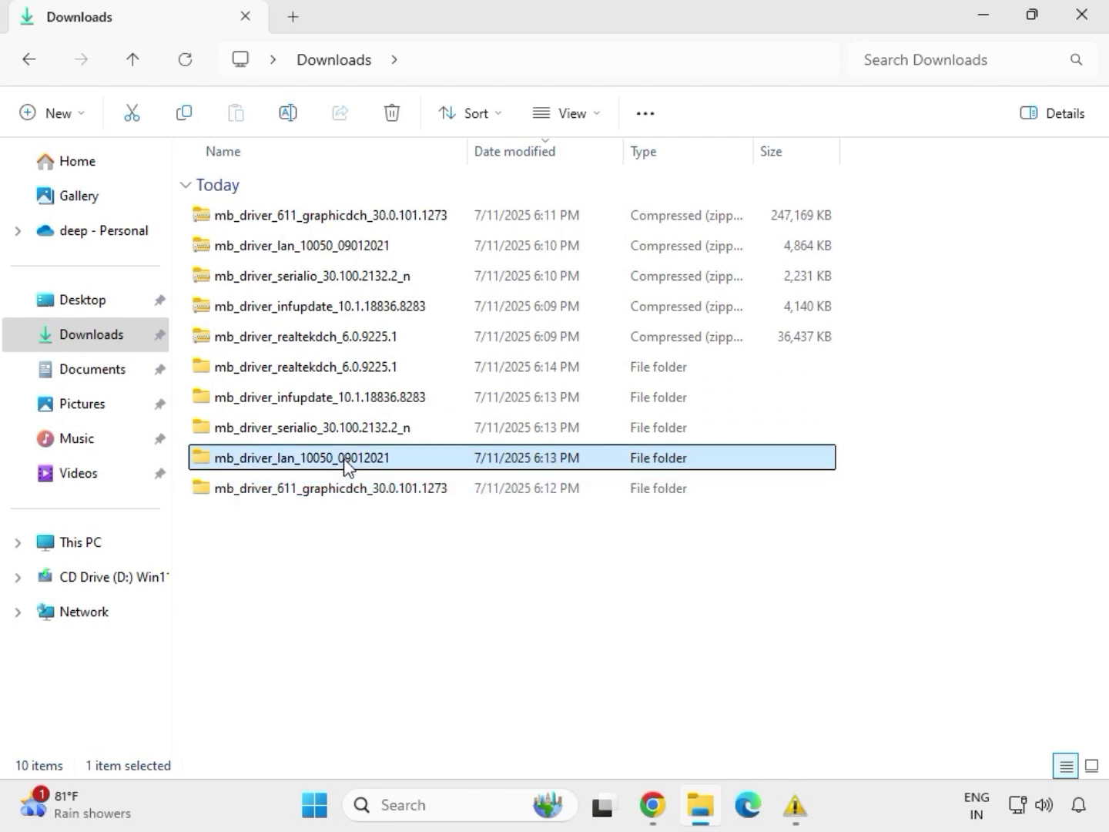
mouse_move(794, 805)
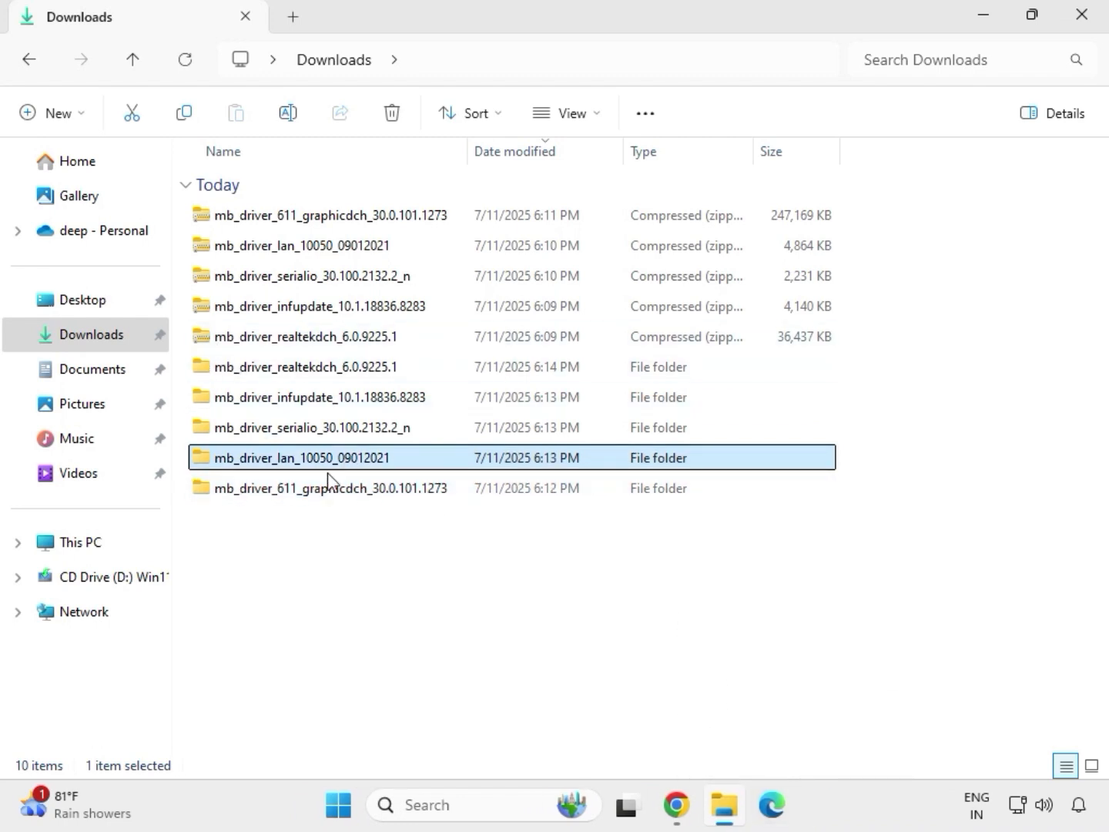
double_click(347, 462)
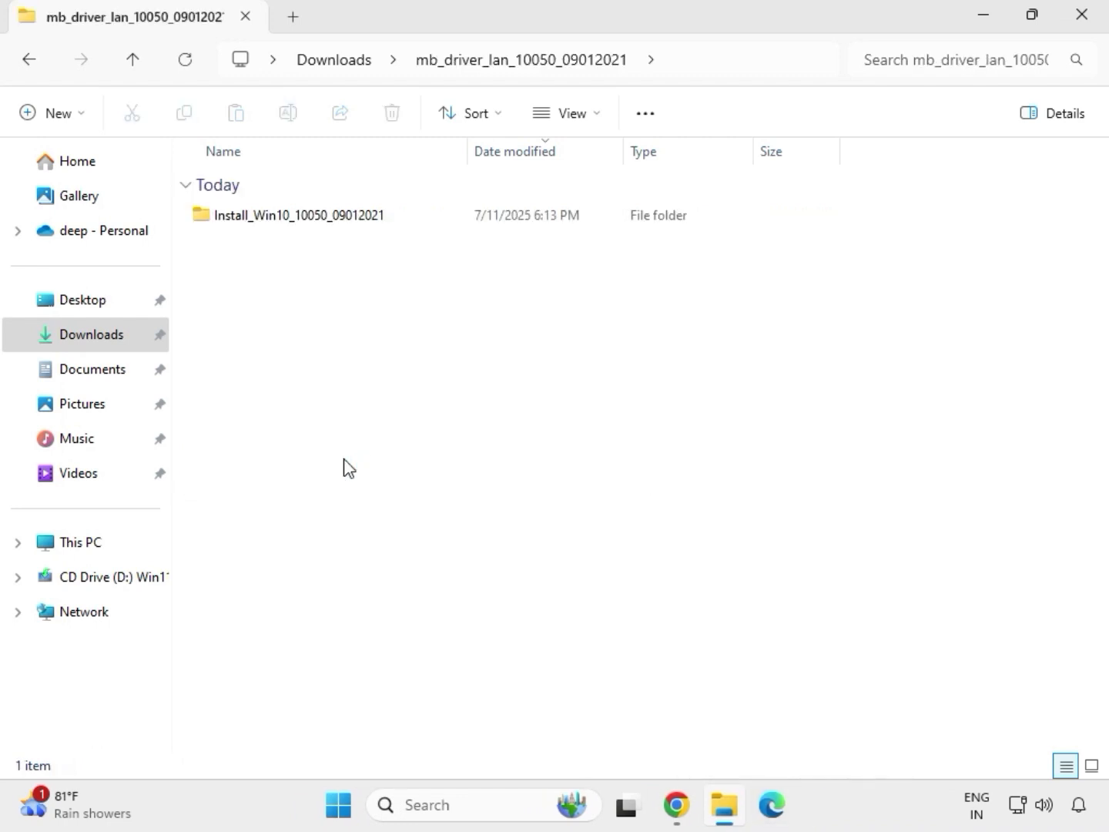
double_click(276, 221)
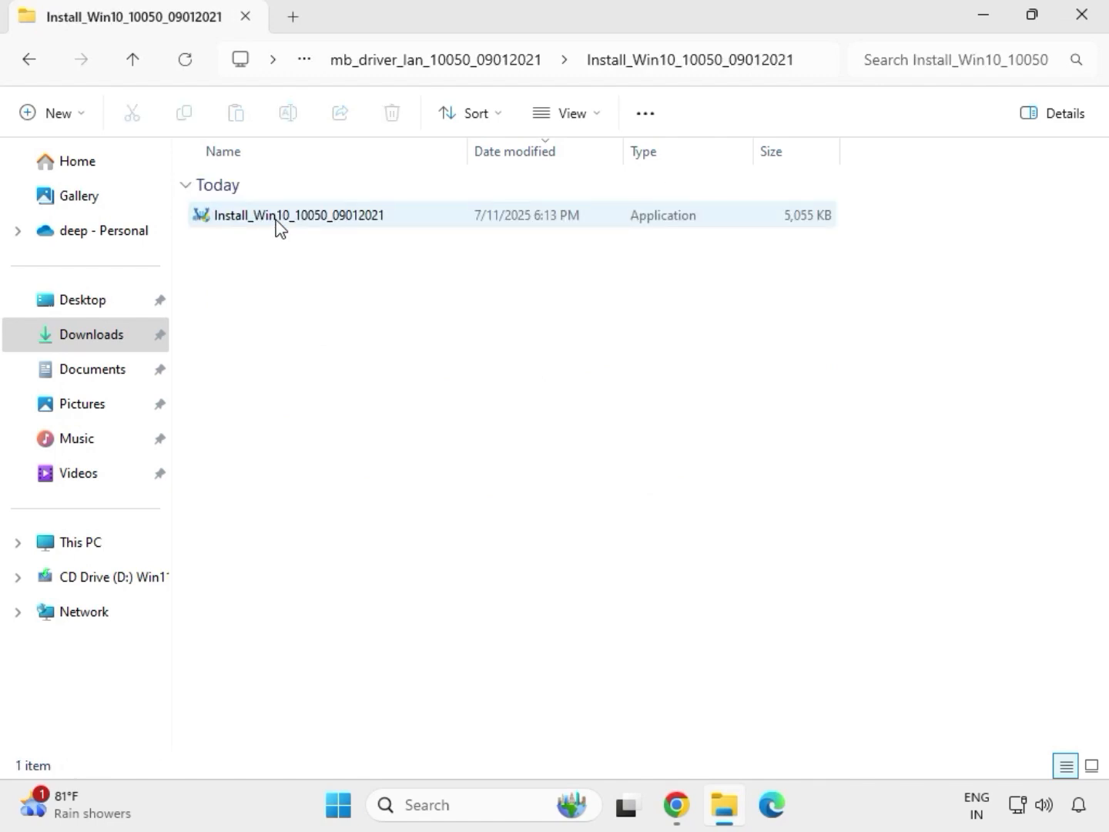
click(276, 218)
double_click(278, 218)
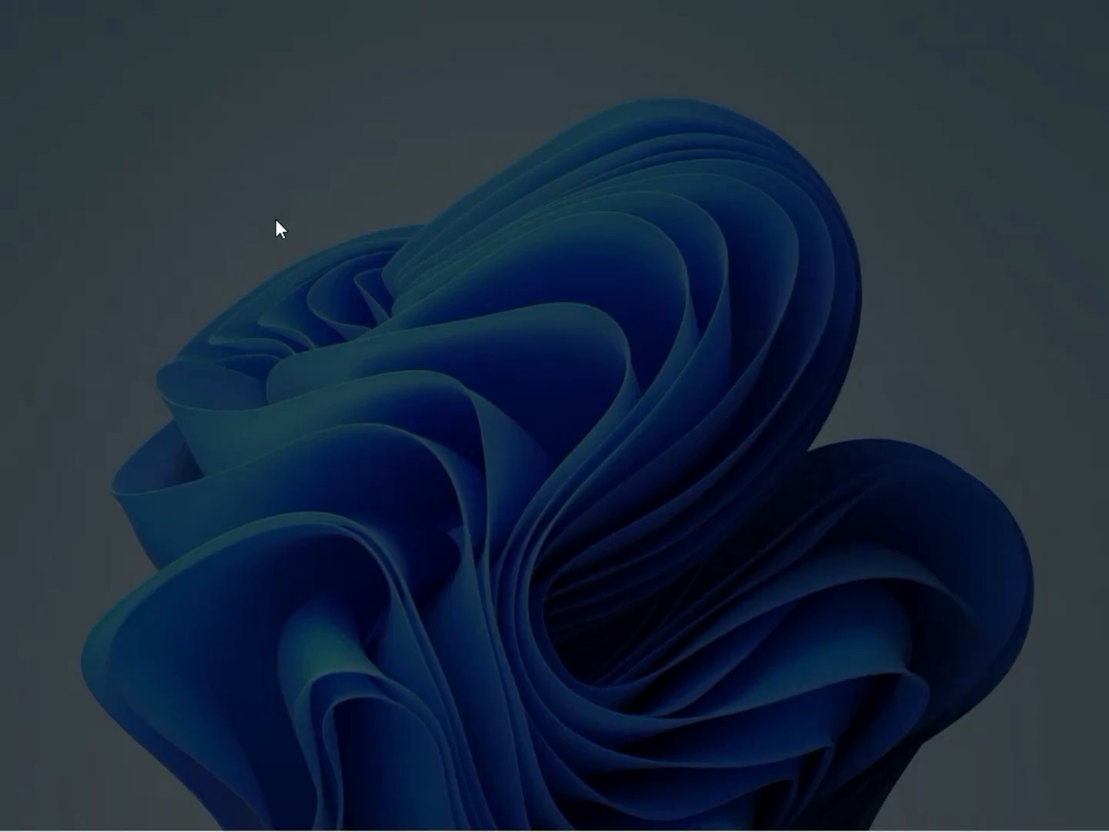
click(428, 587)
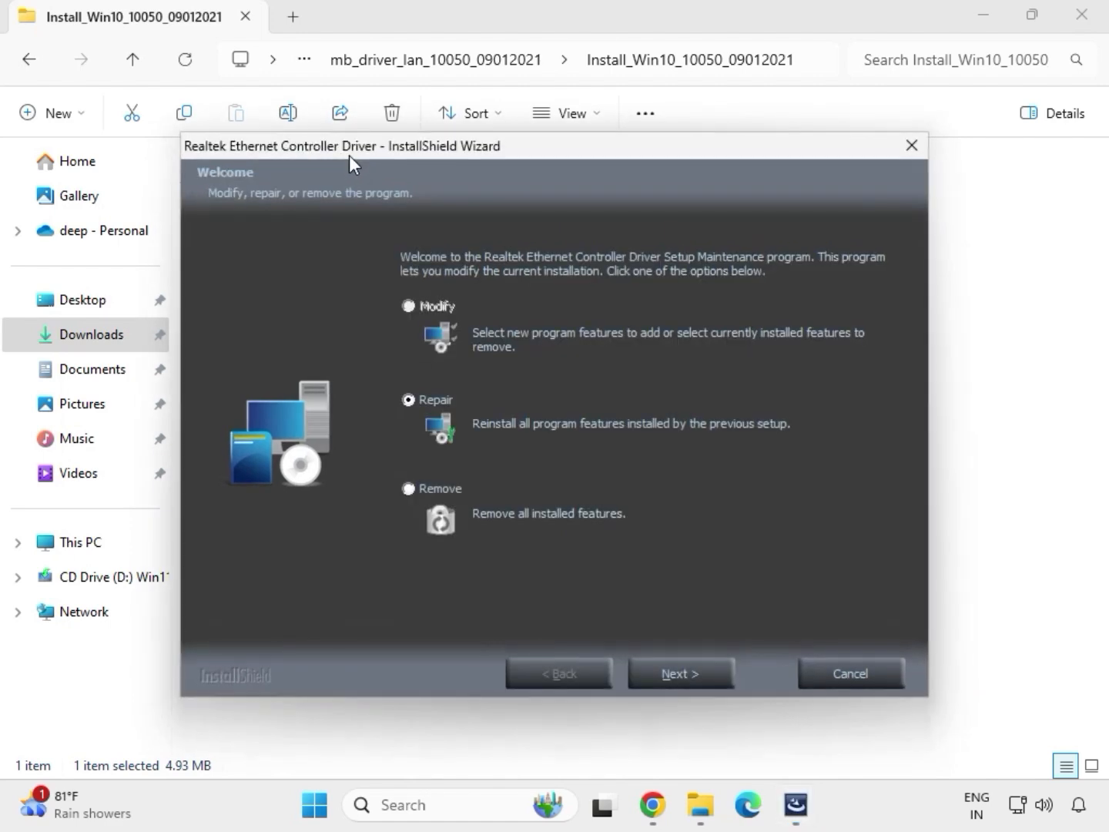
Run the Repair option of the Realtek Ethernet Controller Driver setup and finish the wizard
click(708, 674)
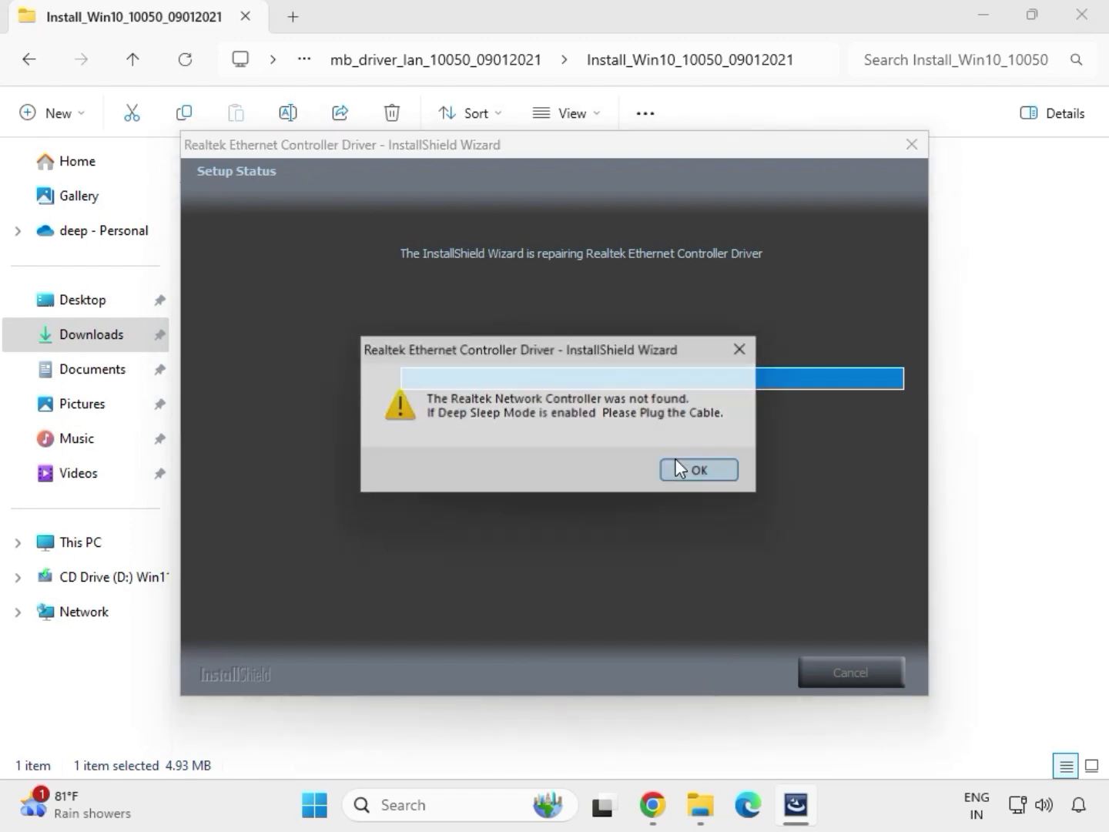
click(675, 467)
click(690, 664)
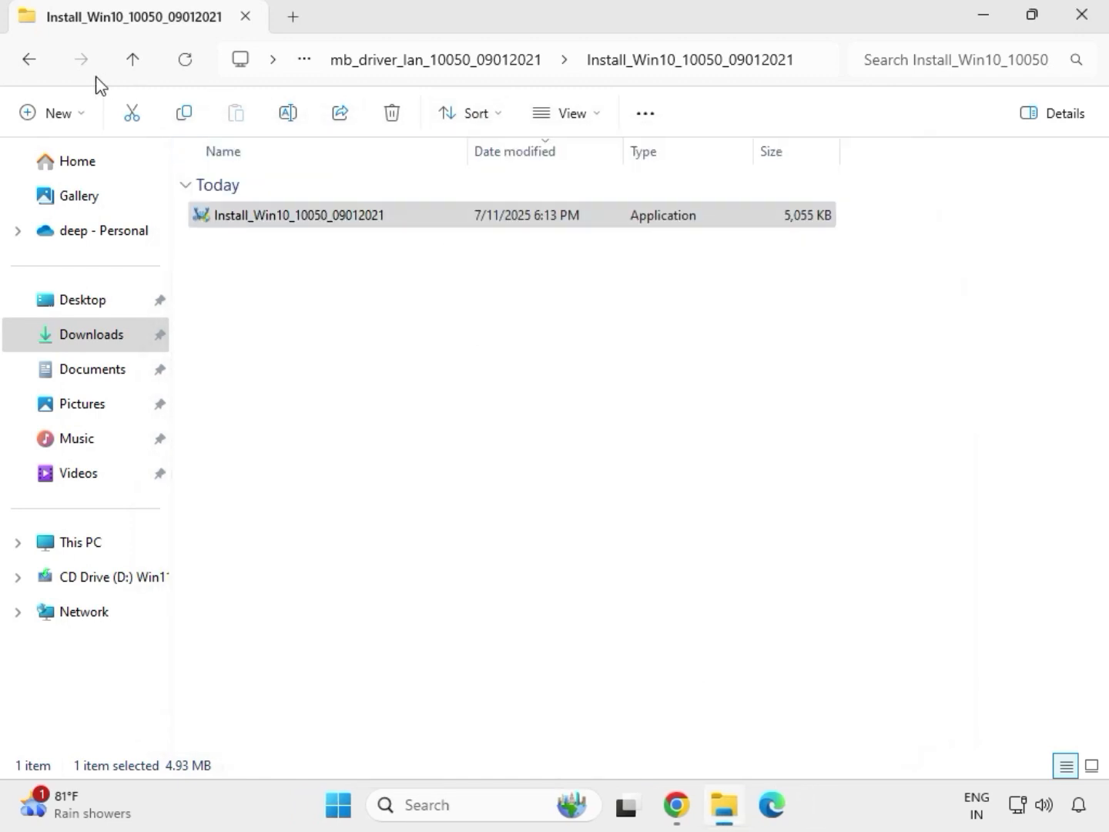
Try to install the Intel Serial IO driver by running SetupSerialIO from the extracted mb_driver_serialio_30.100.2132.2_n folder as administrator, and close the setup
click(34, 64)
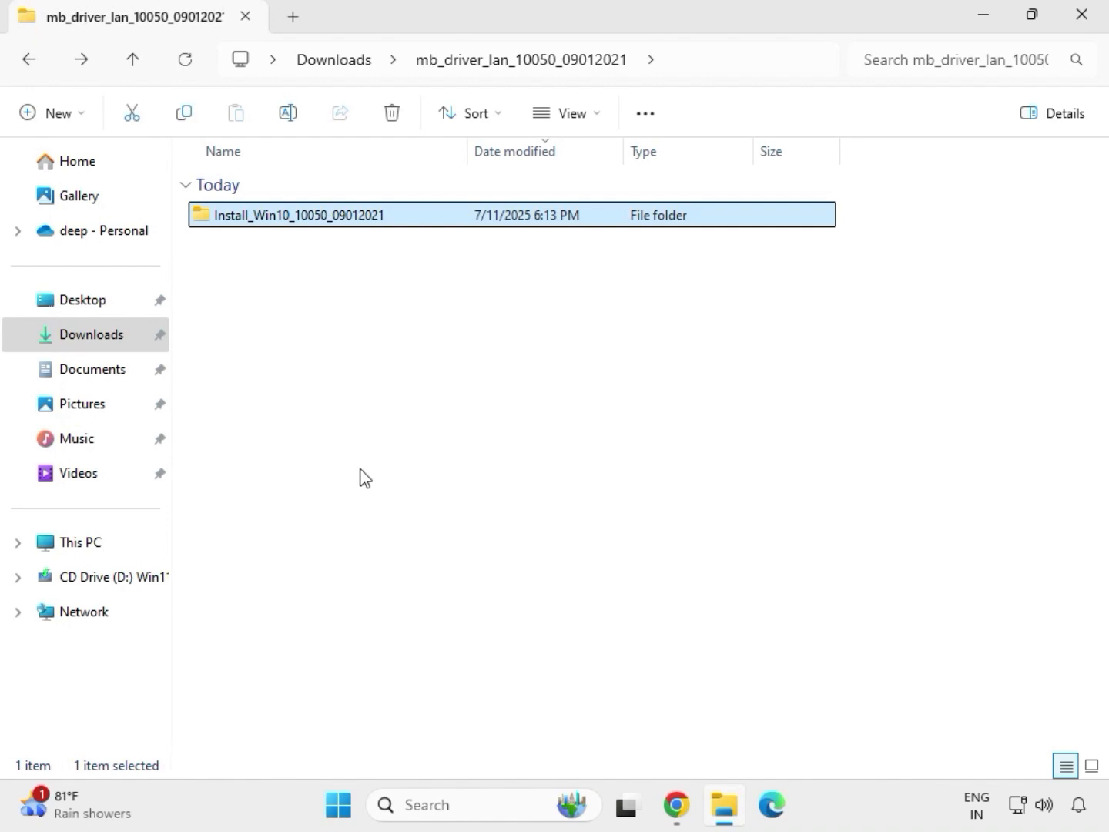
click(28, 64)
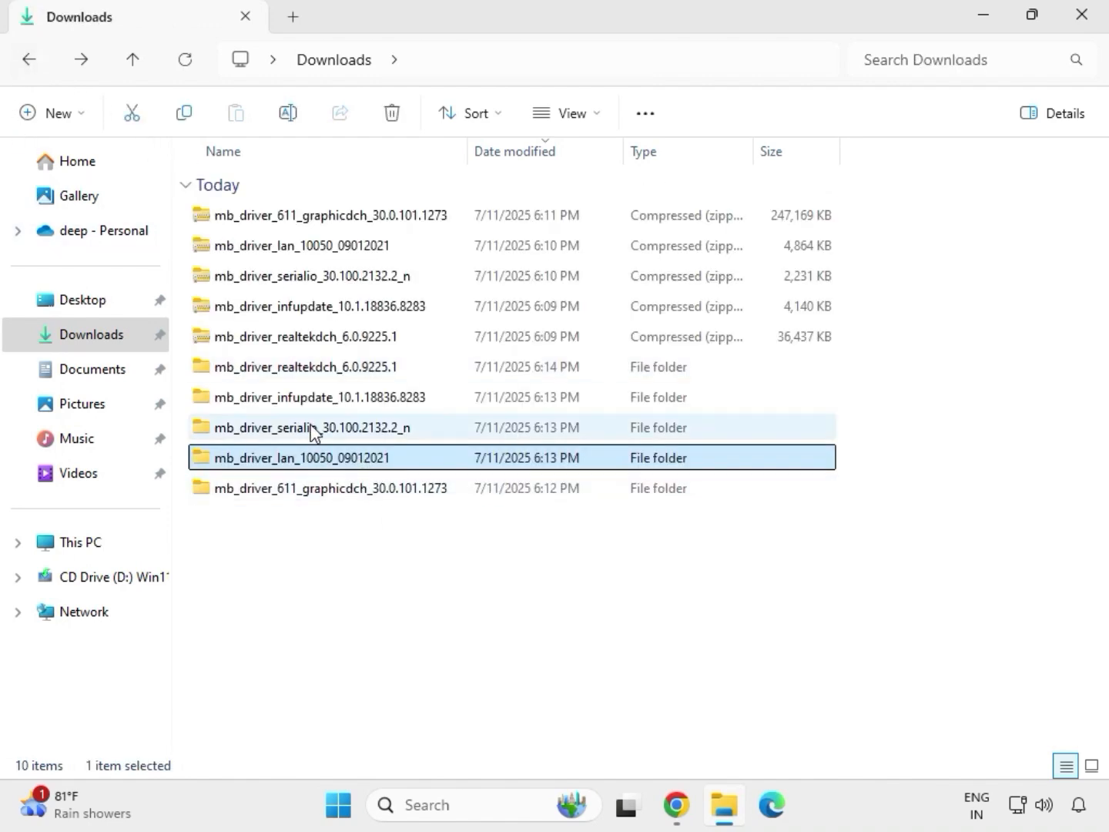
double_click(312, 429)
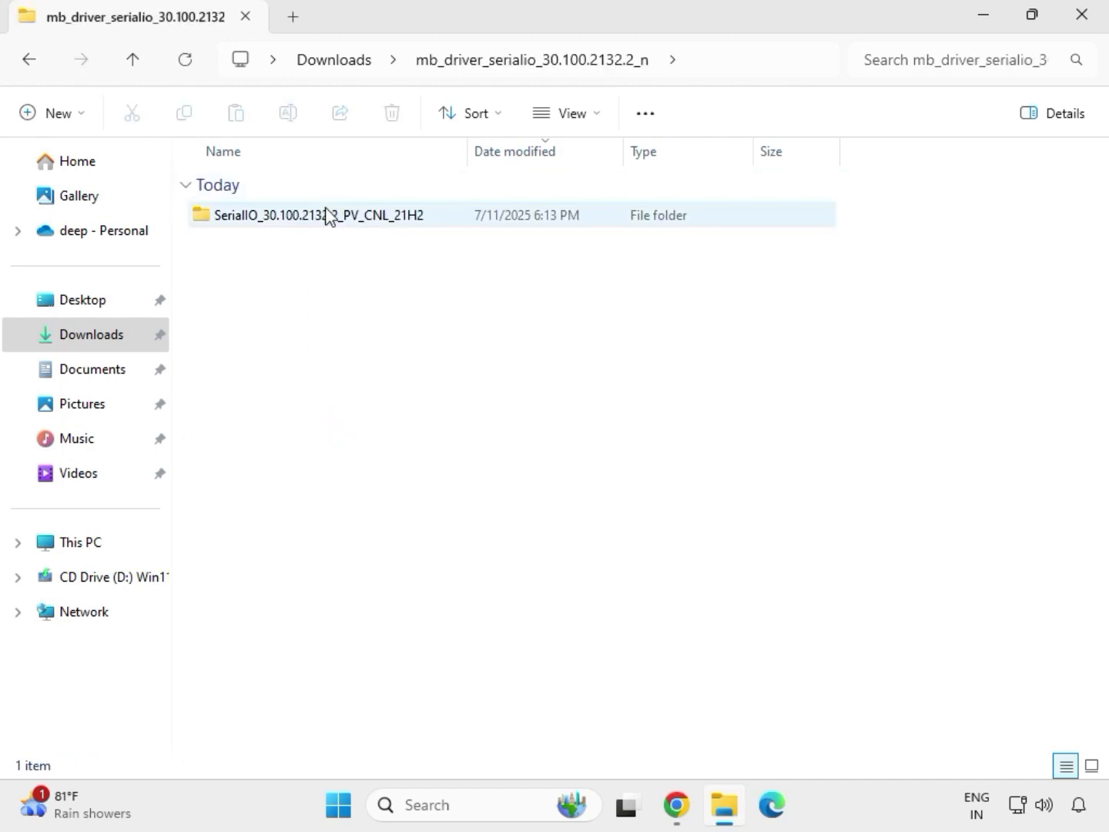
double_click(327, 215)
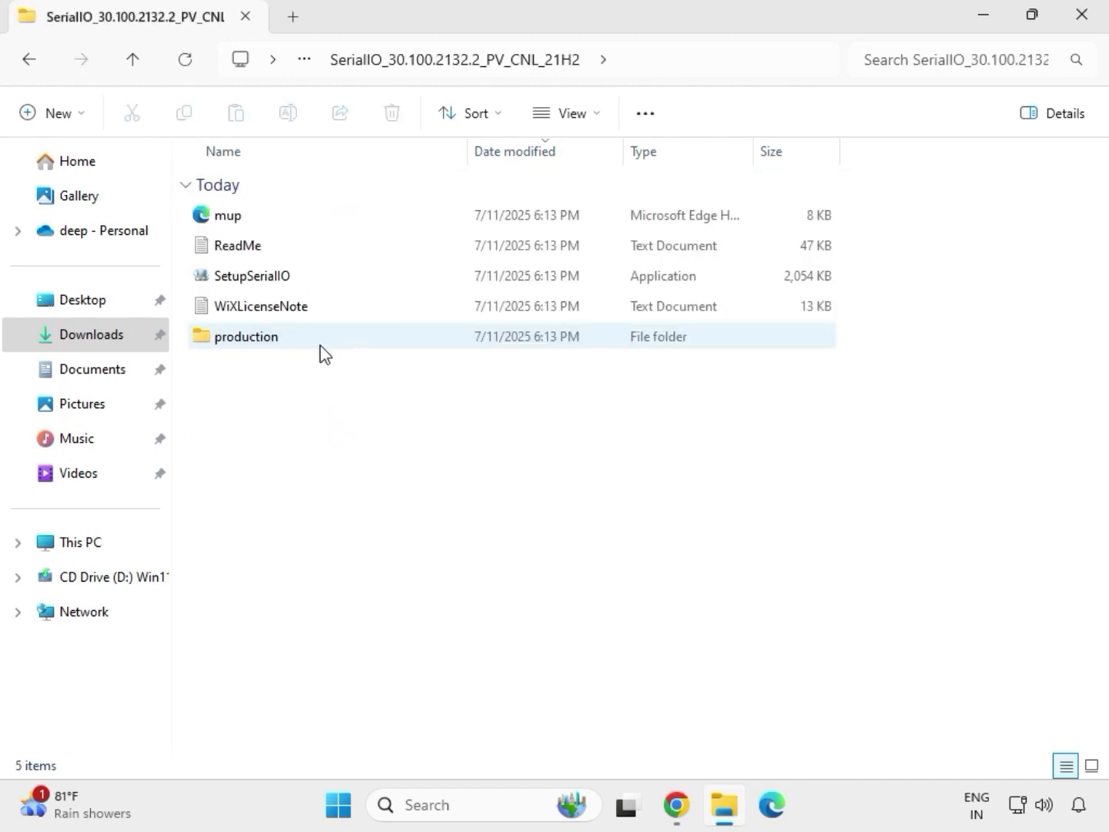
right_click(278, 282)
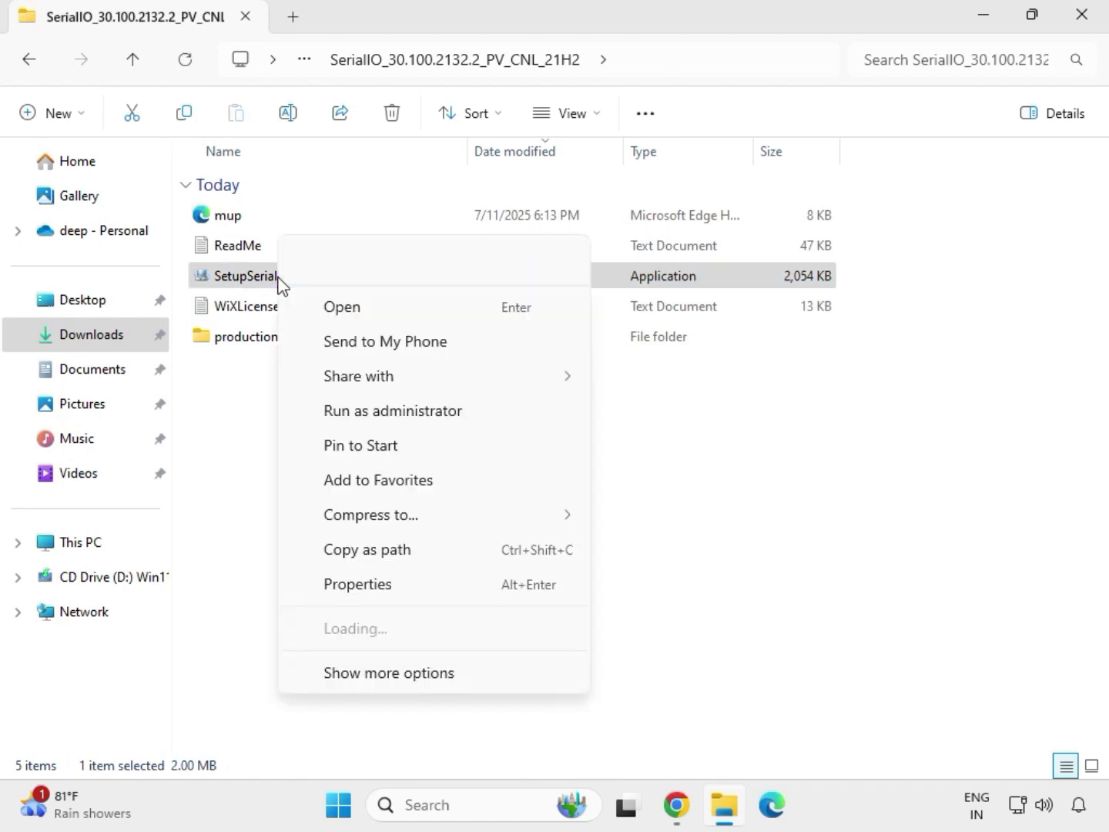
click(383, 413)
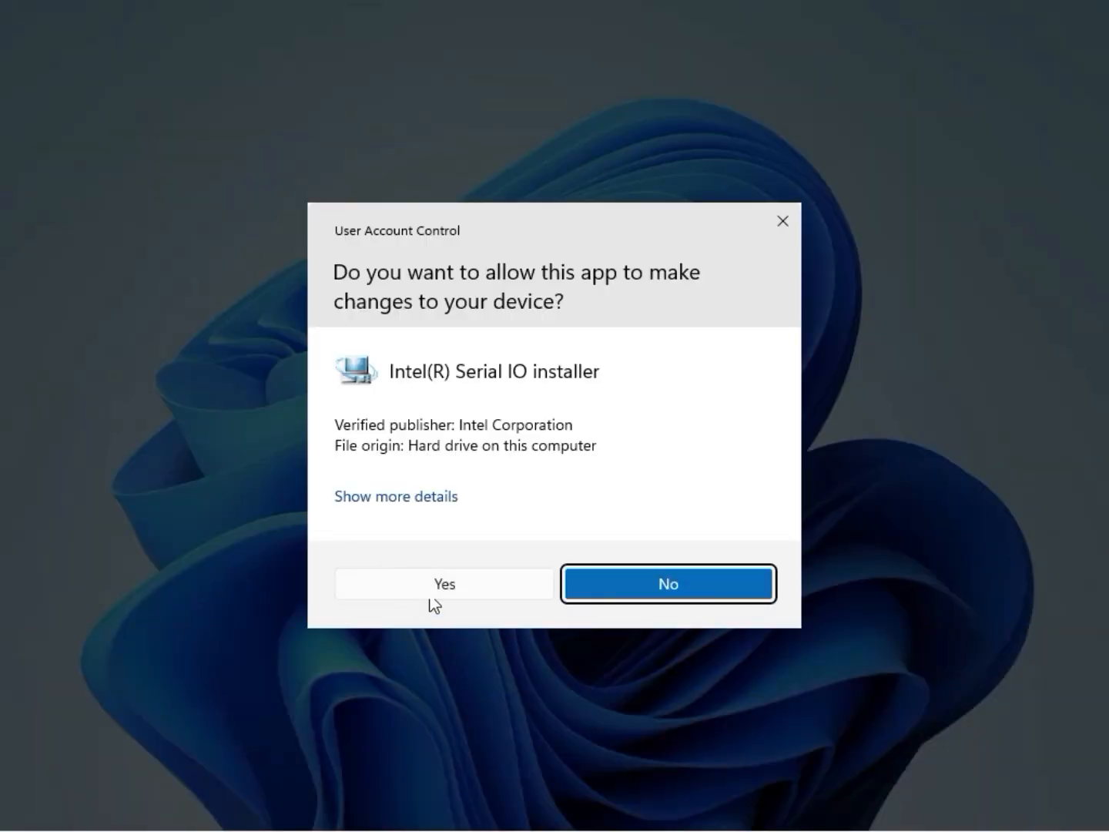
click(438, 586)
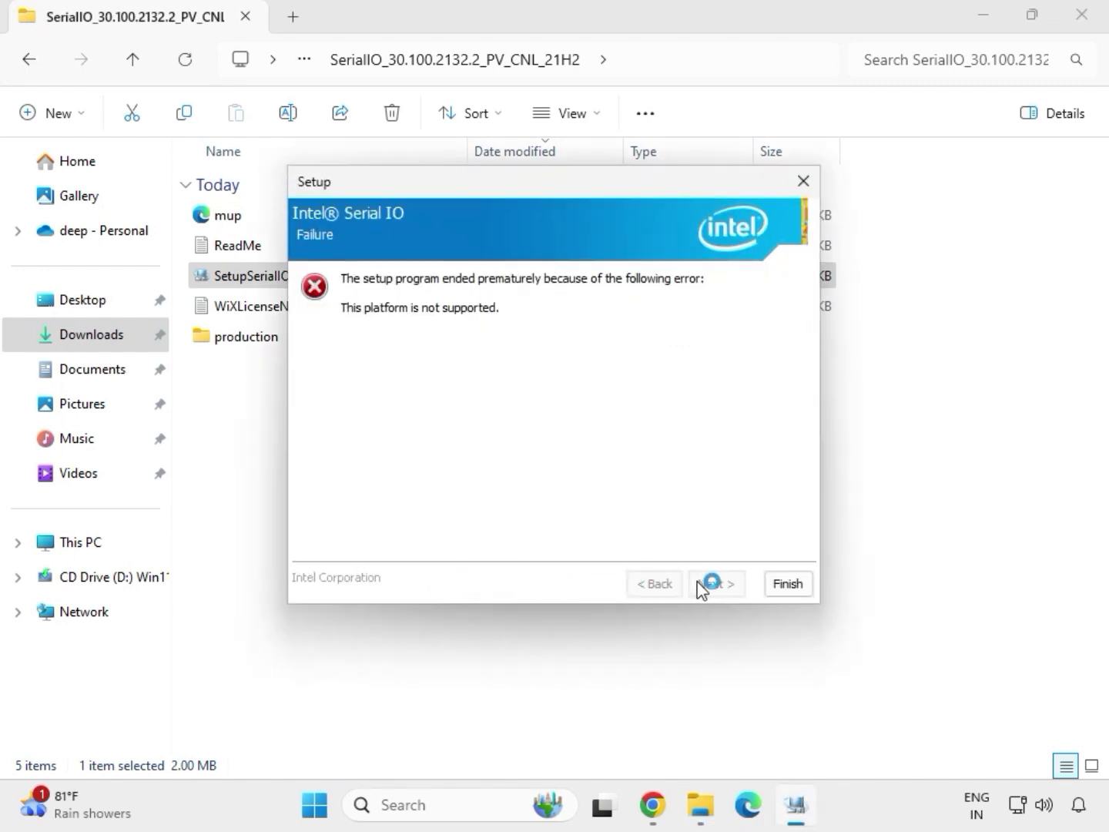
click(780, 589)
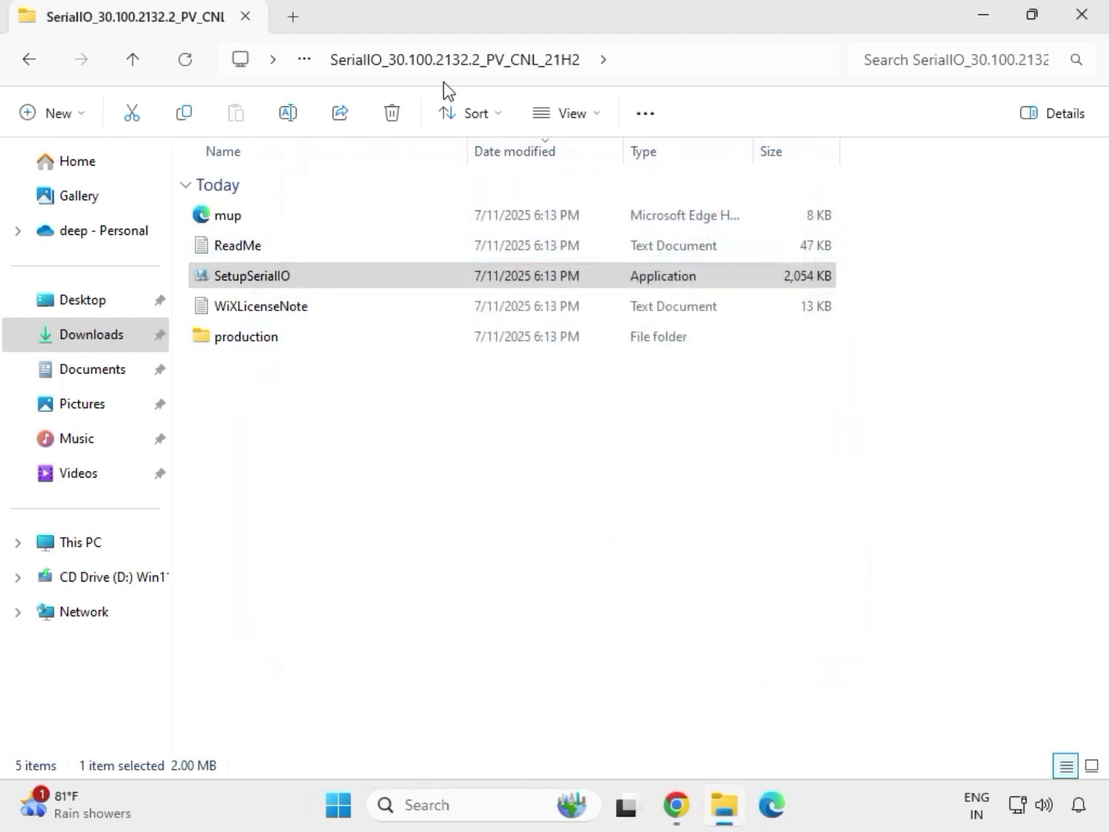
Launch SetupChipset as administrator from the Chipset-10.1.18836.8283-Public-MUP folder inside mb_driver_infupdate_10.1.18836.8283, allowing it to make changes
click(34, 66)
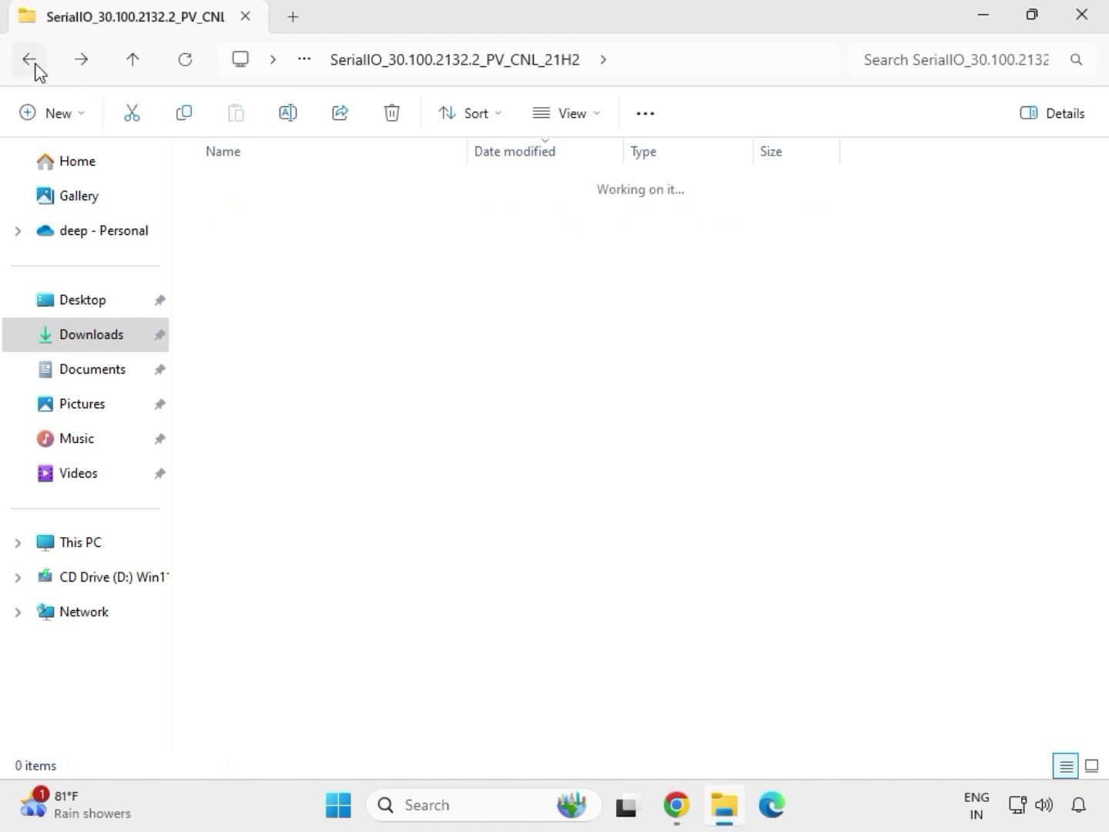
click(34, 64)
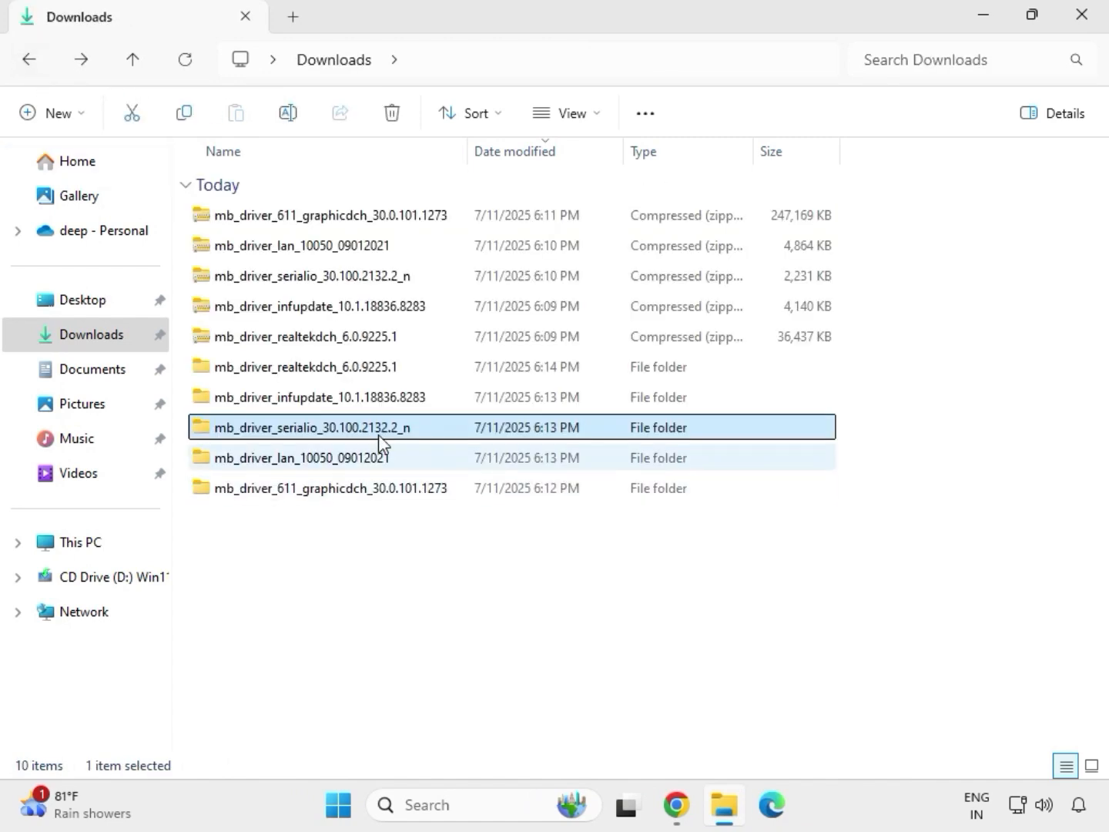
click(291, 401)
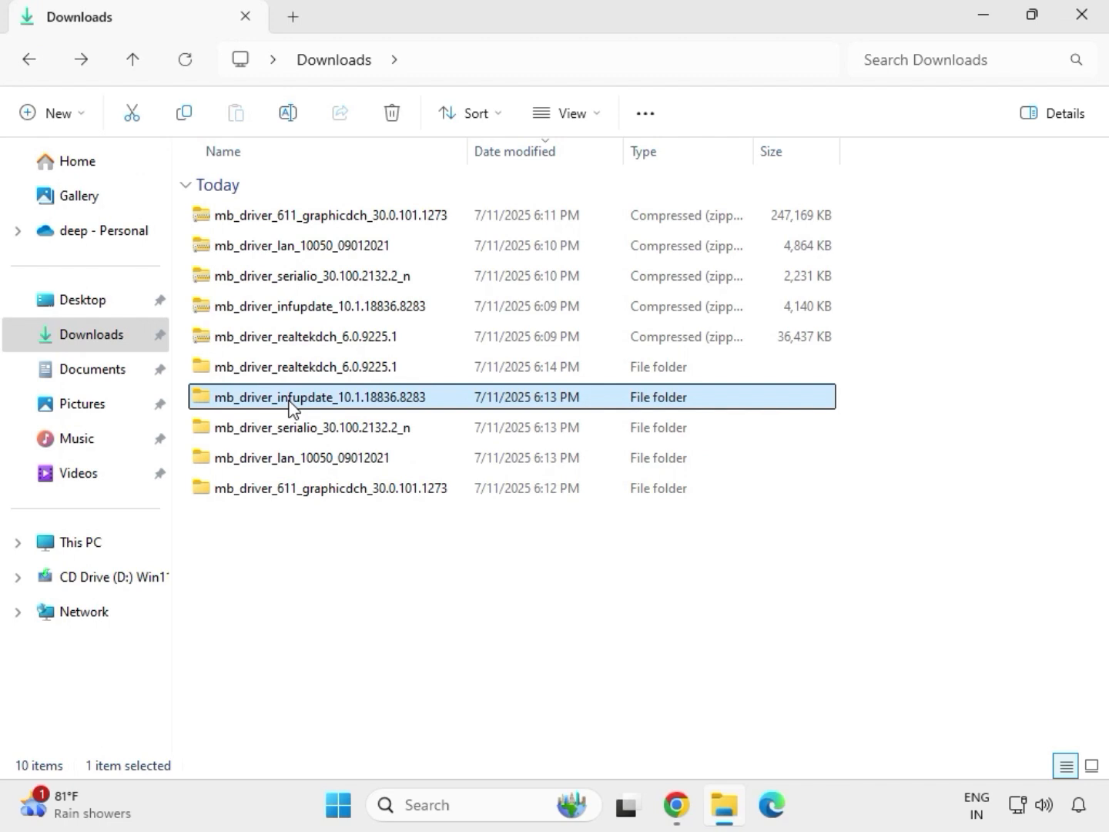
double_click(289, 405)
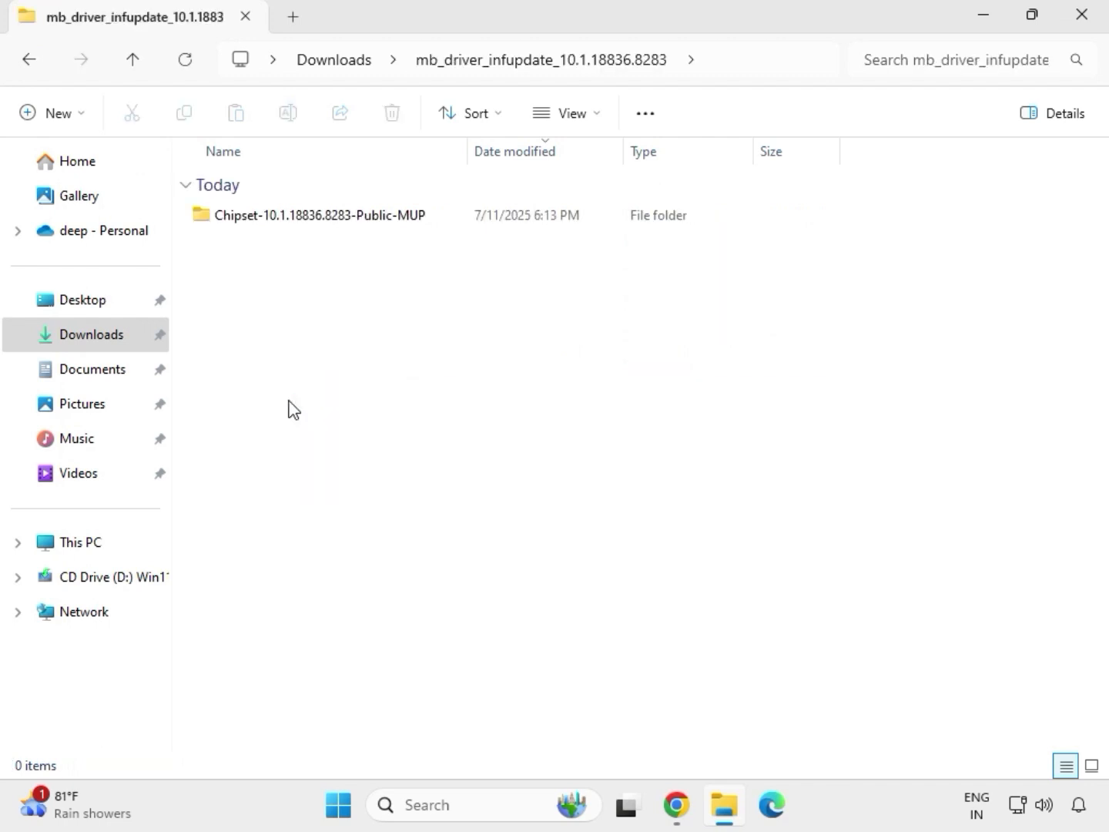
double_click(292, 221)
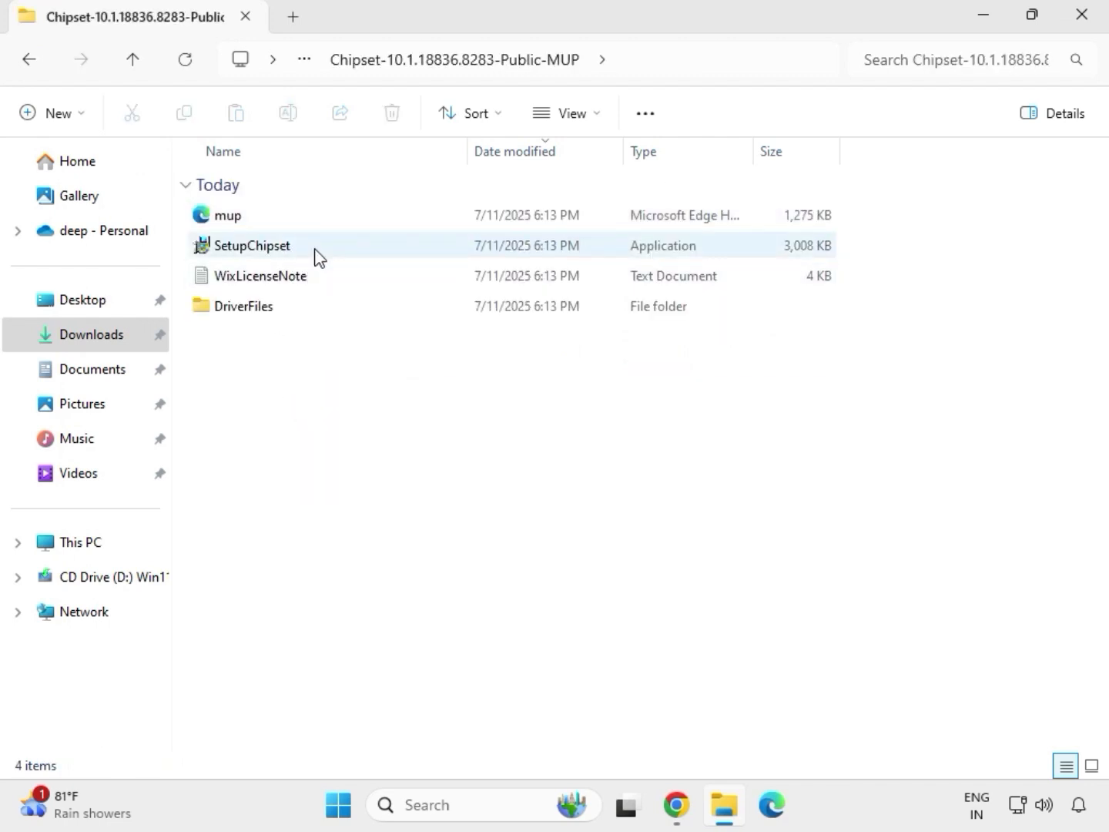
click(316, 255)
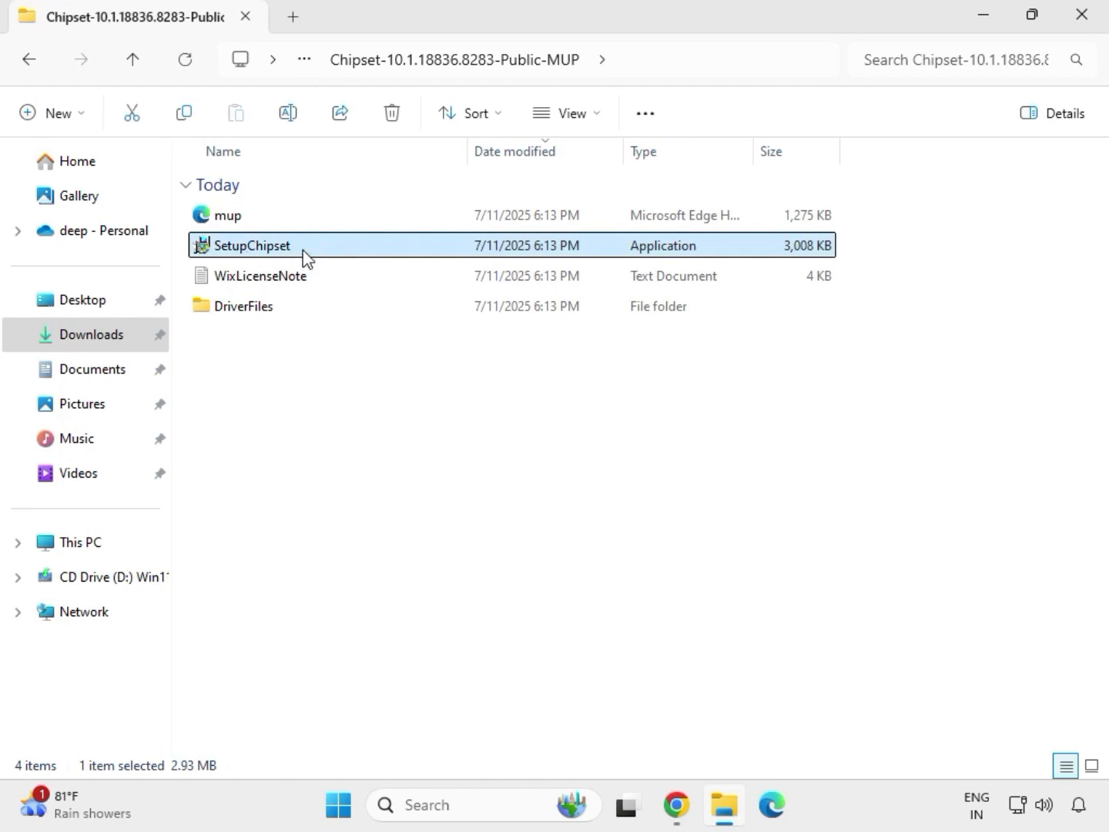
right_click(304, 250)
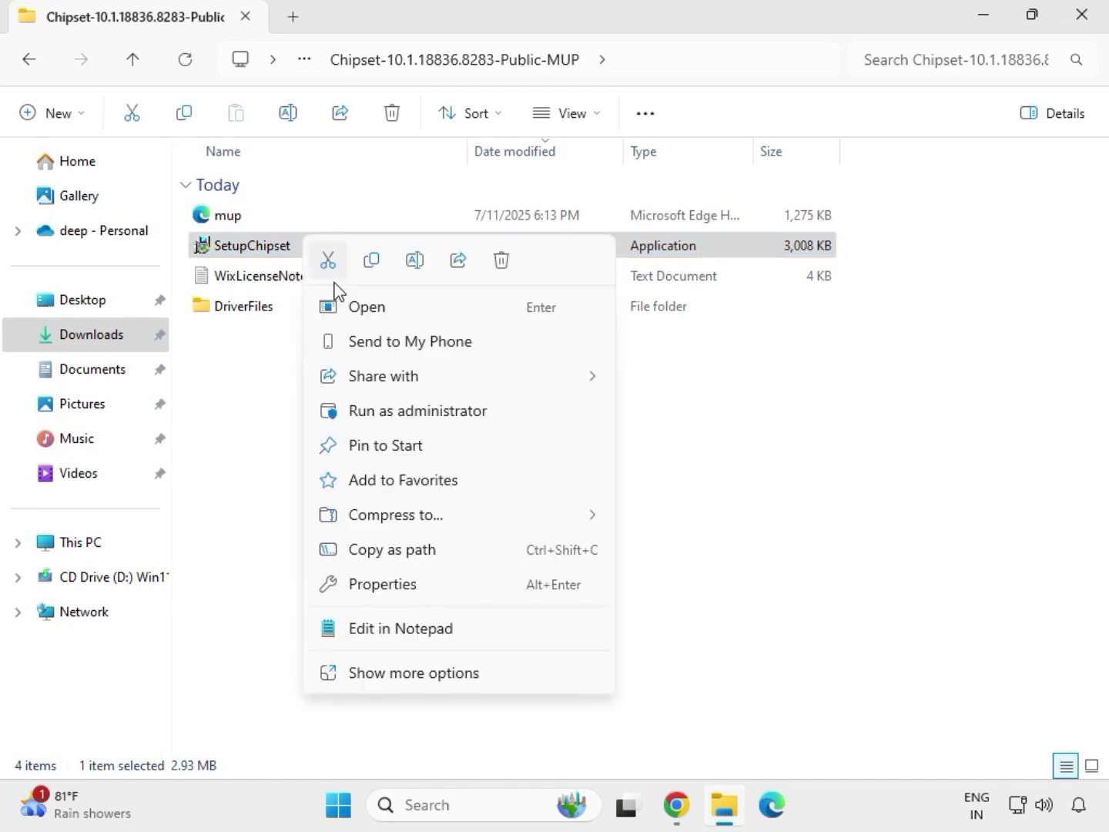
click(392, 402)
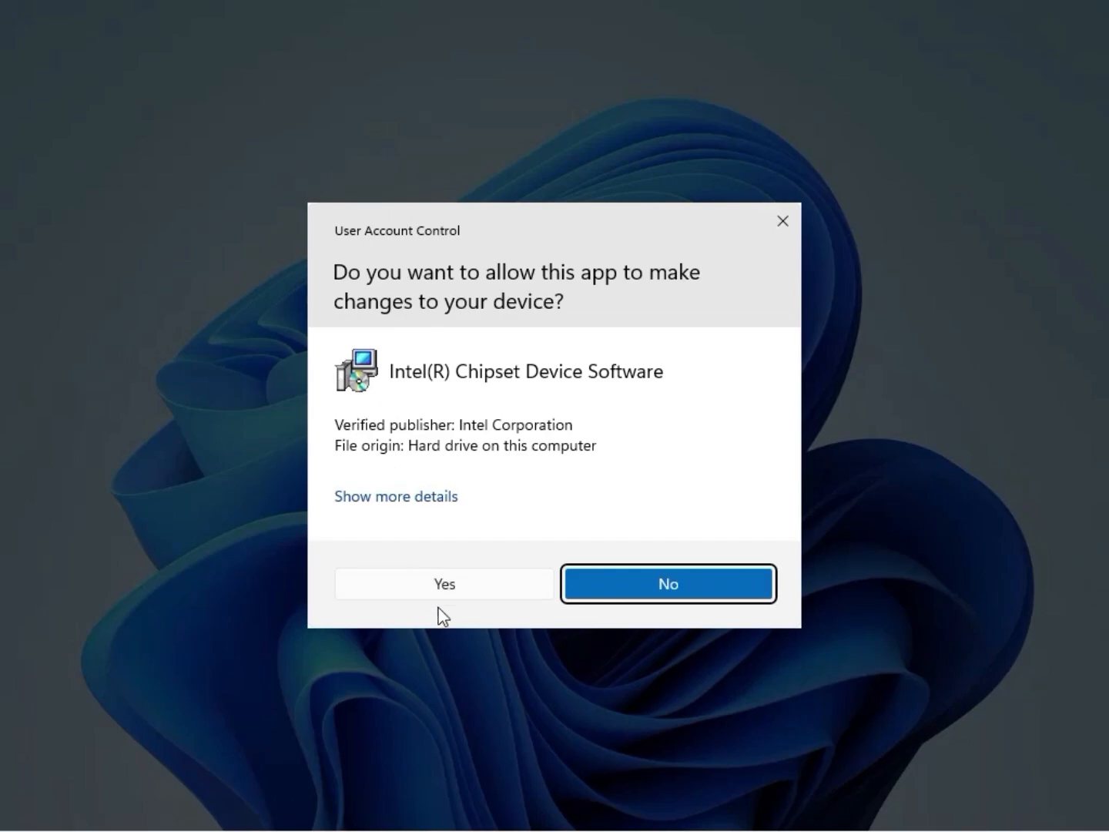
click(442, 596)
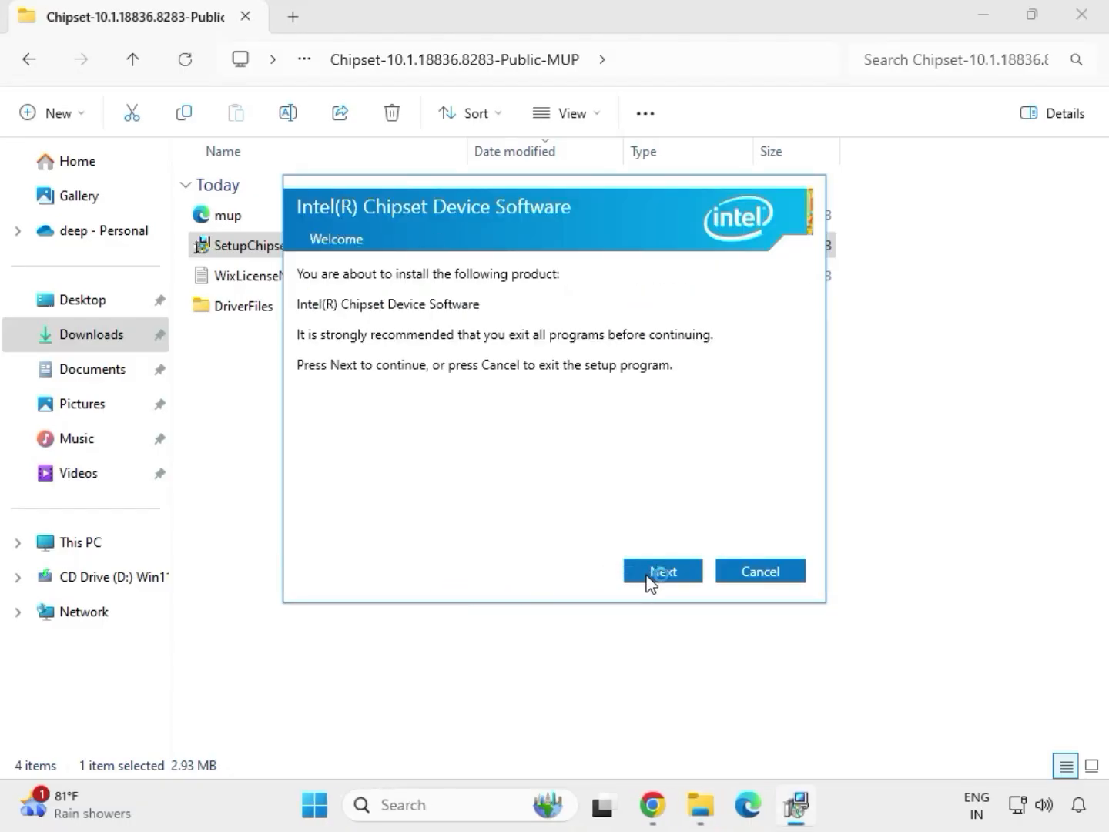
Proceed through the Intel Chipset Device Software setup to install it, and close the installer
click(647, 579)
click(648, 574)
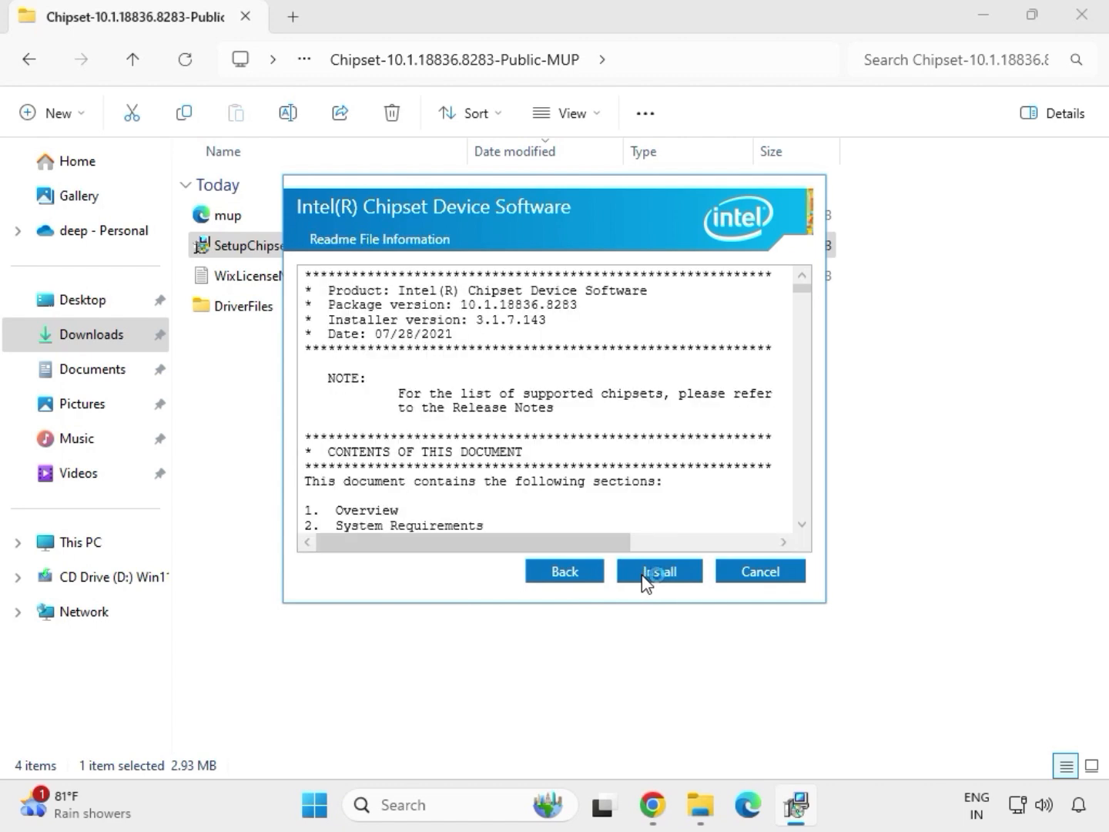
click(679, 573)
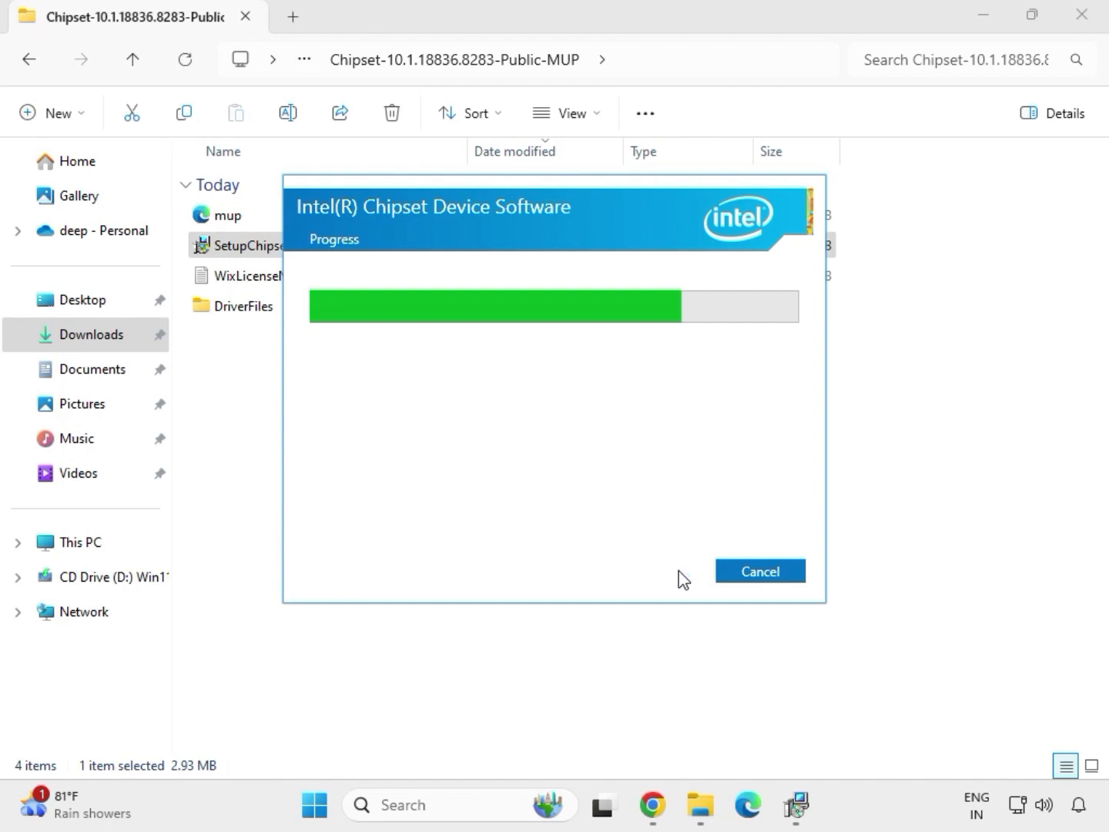
click(752, 579)
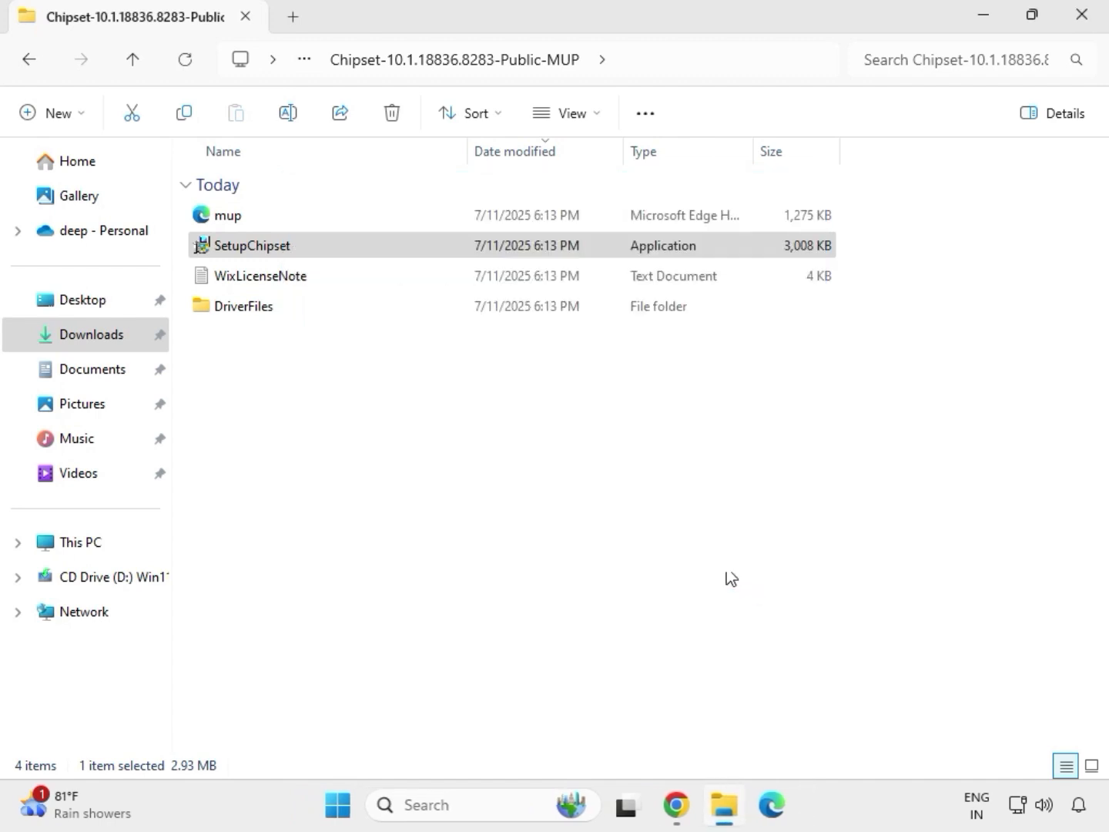
Return to Downloads and rerun the mb_driver_611_graphicdch_30.0.101.1273 application from its extracted folder as administrator, allowing it to make changes
double_click(358, 246)
key(BackSpace)
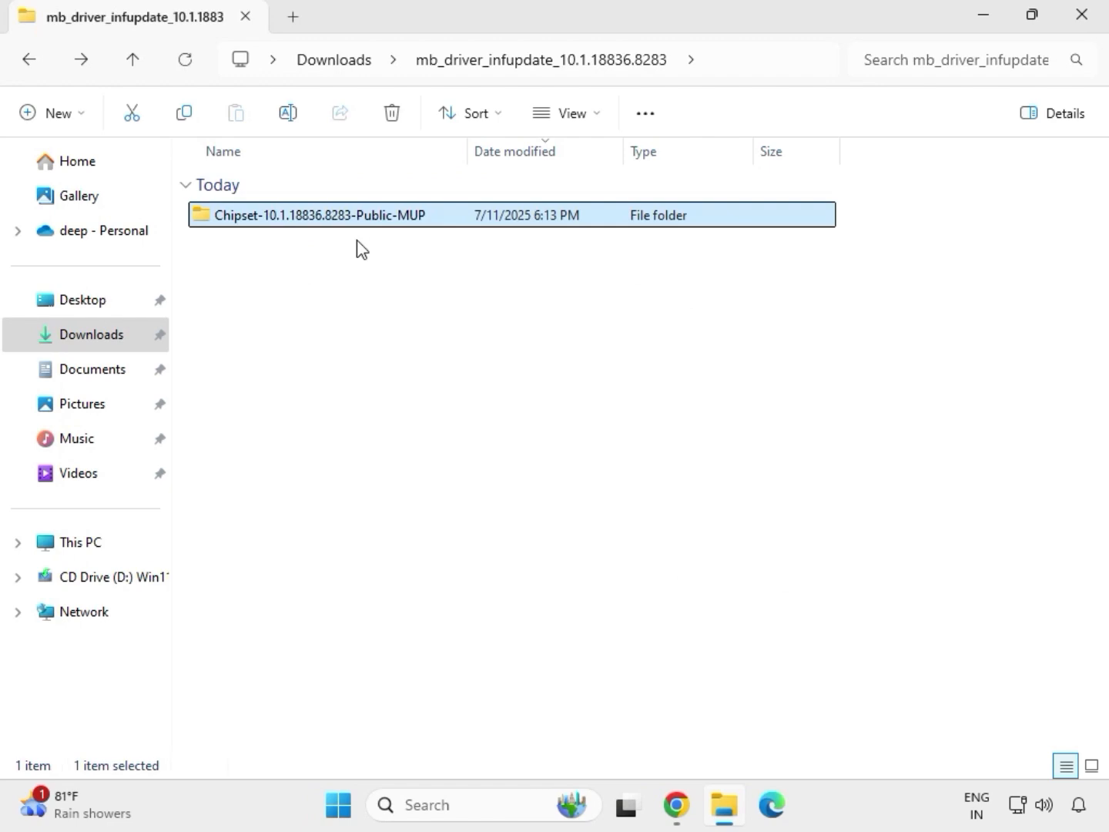
key(BackSpace)
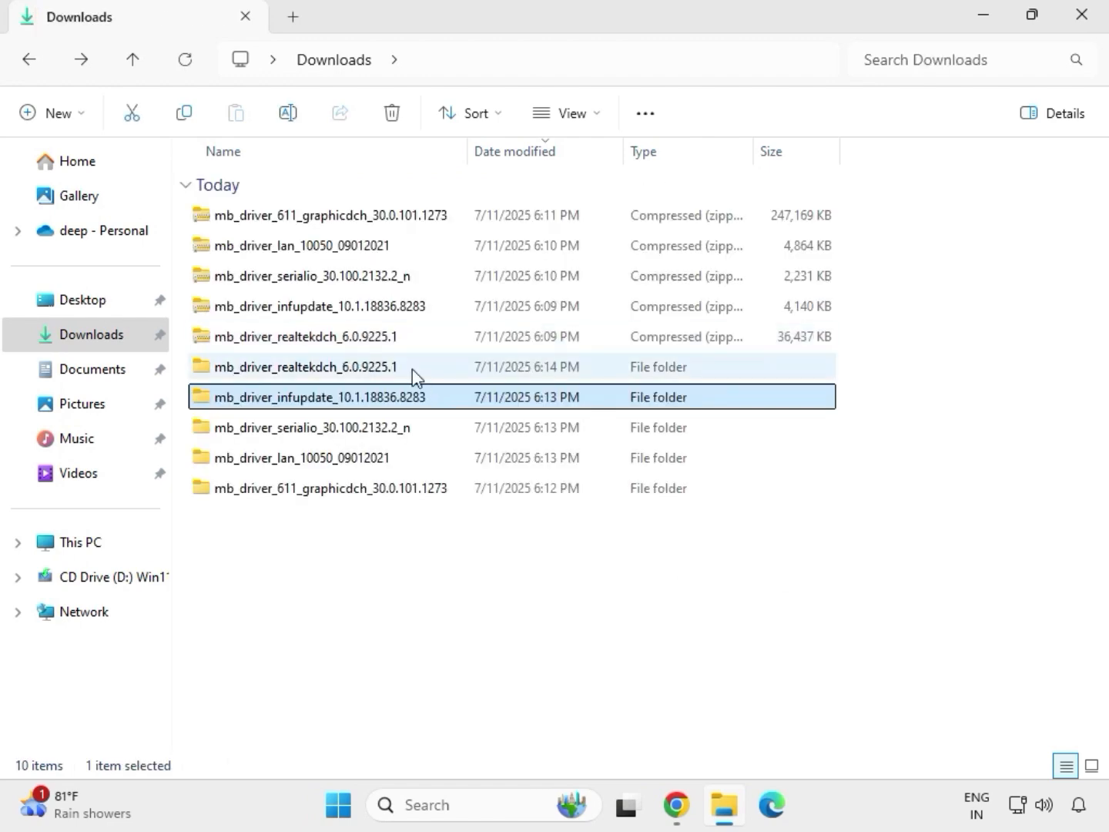
double_click(413, 370)
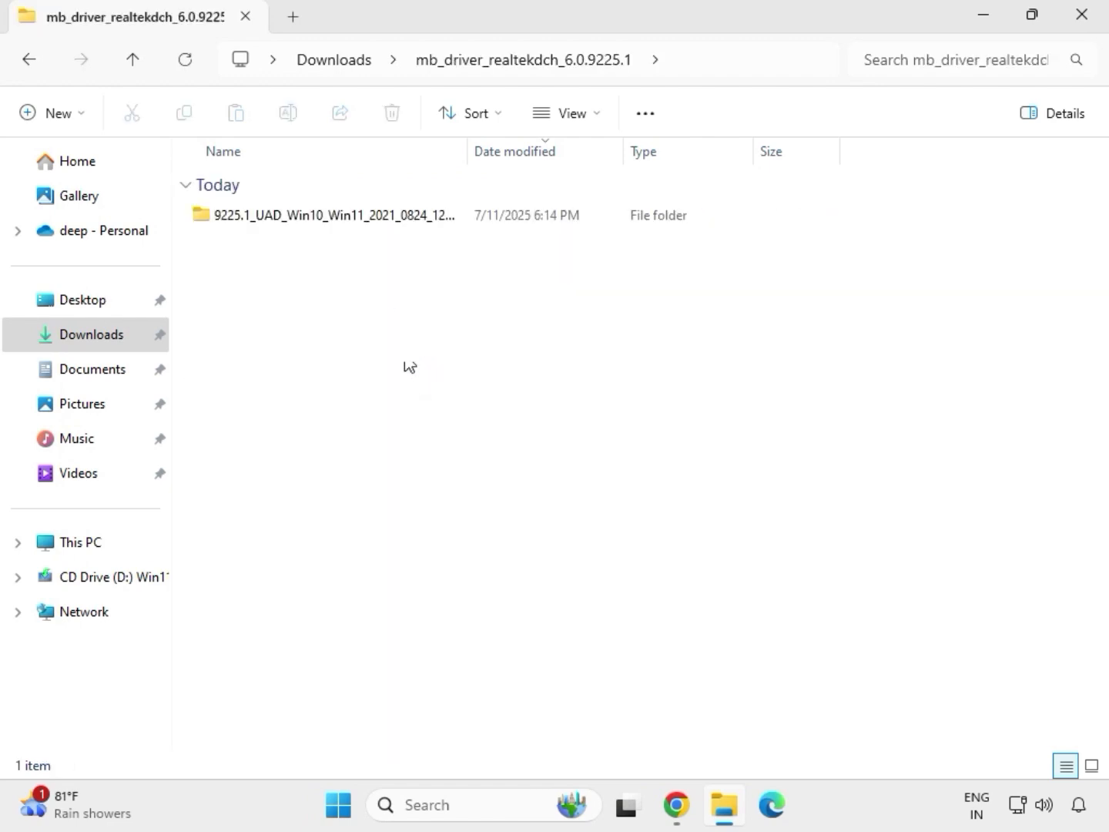
click(338, 61)
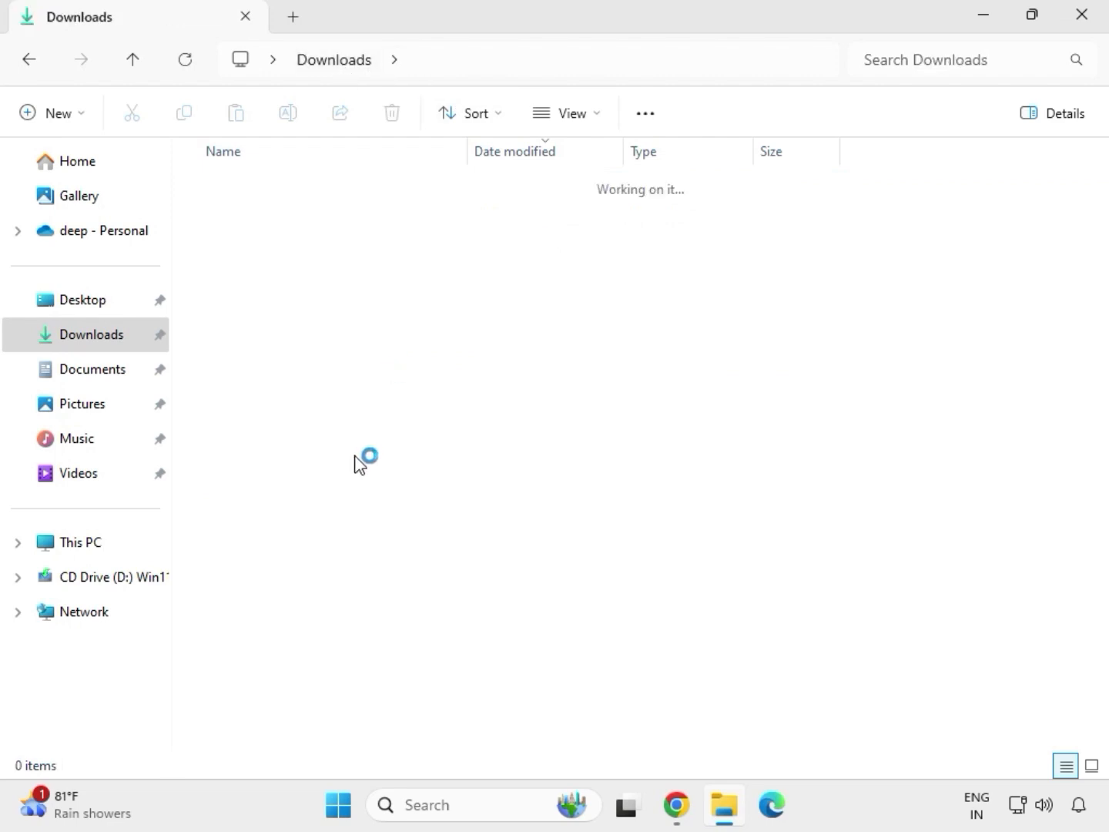
click(320, 496)
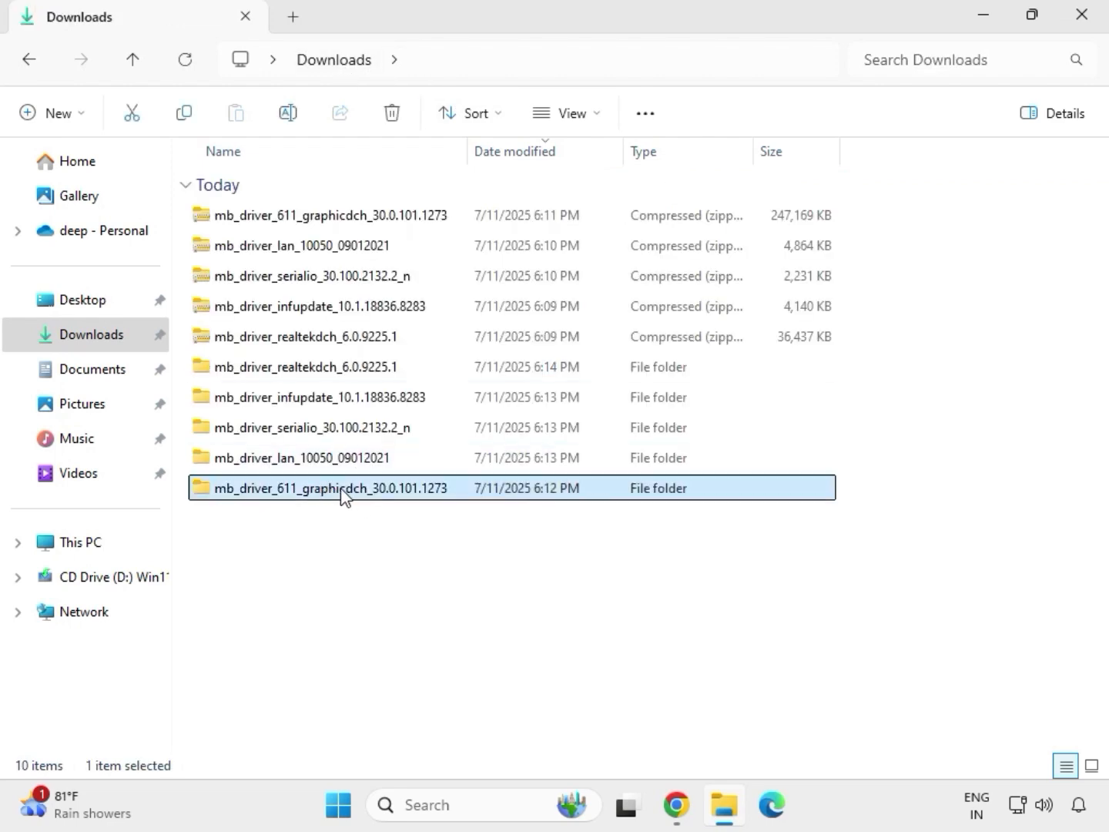
double_click(343, 495)
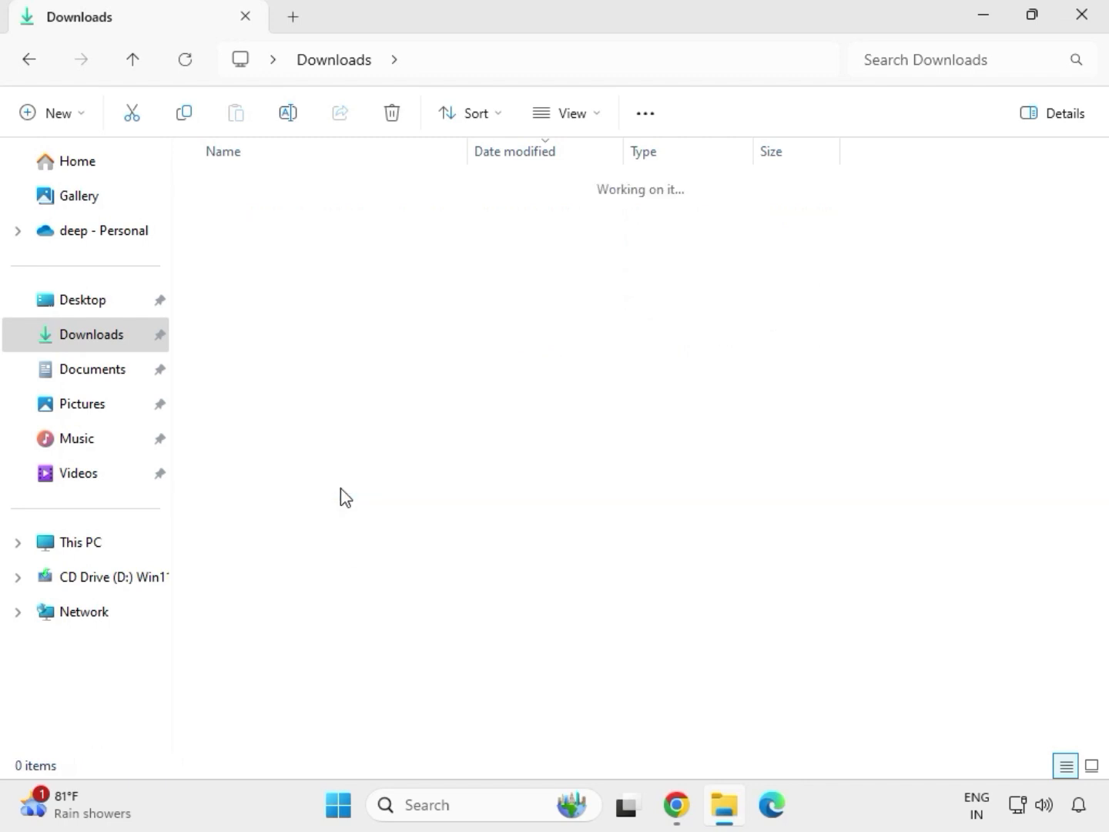
click(306, 219)
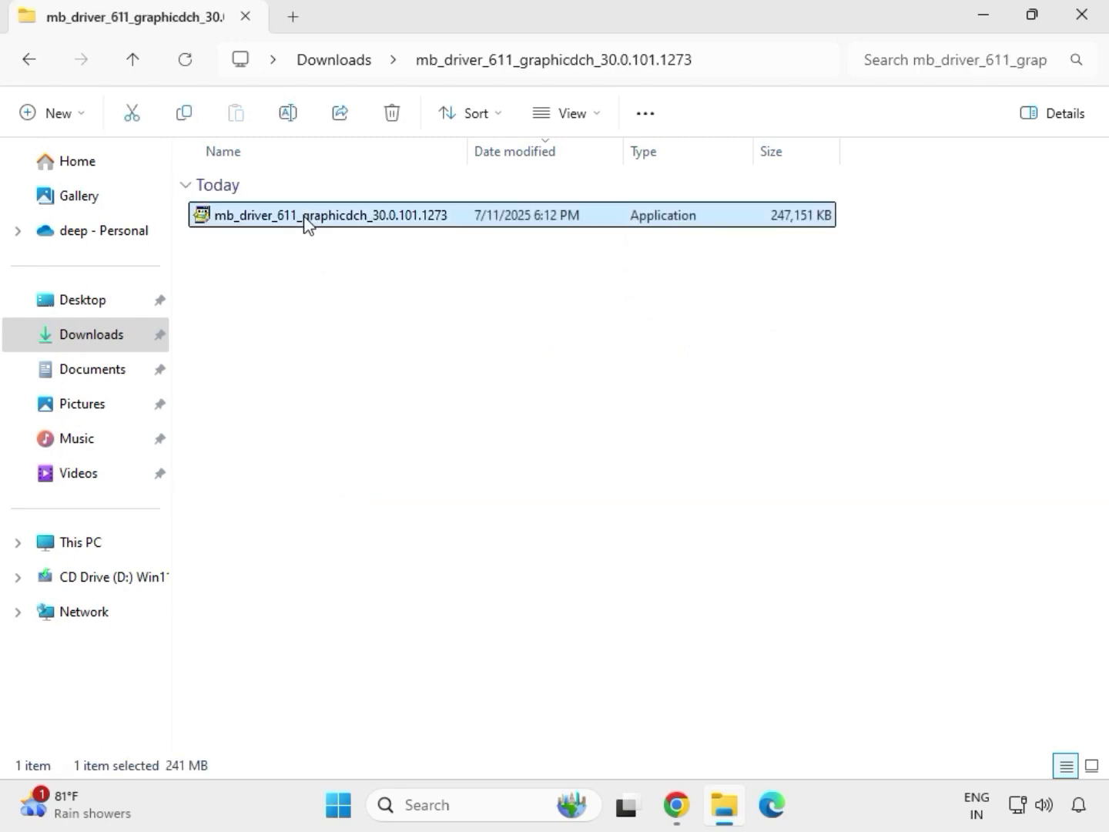
right_click(312, 224)
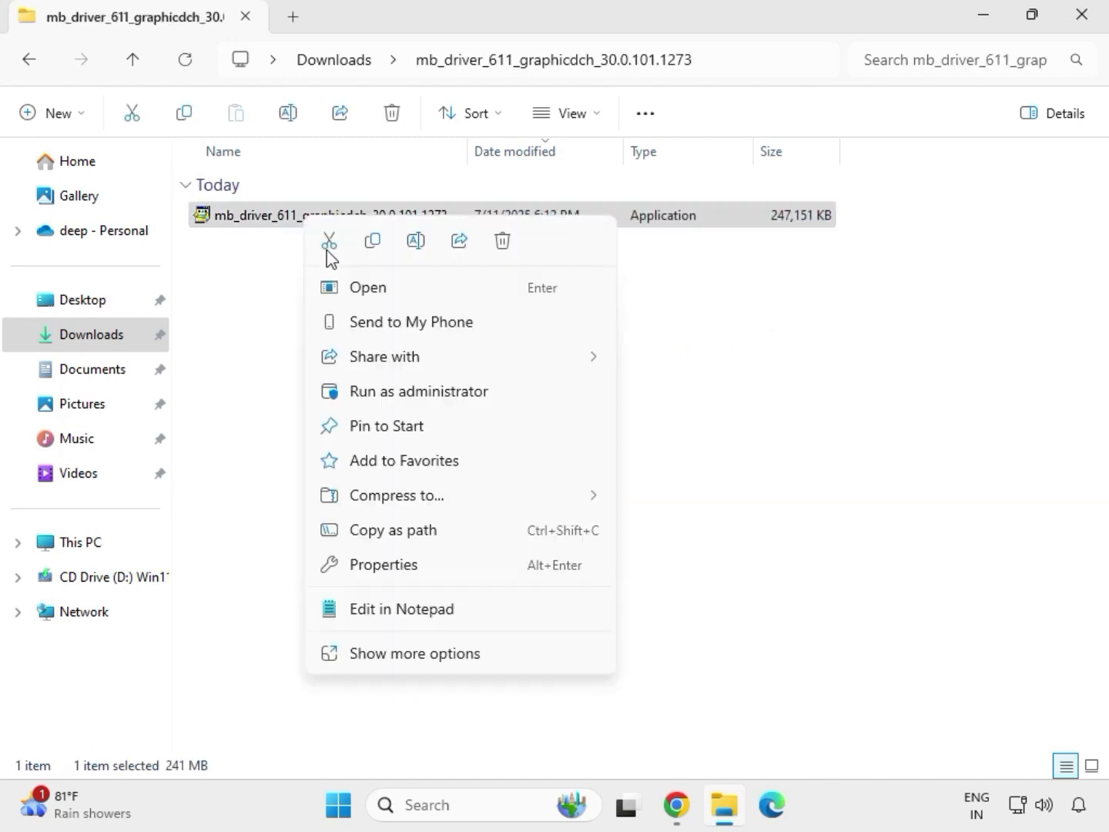
click(424, 394)
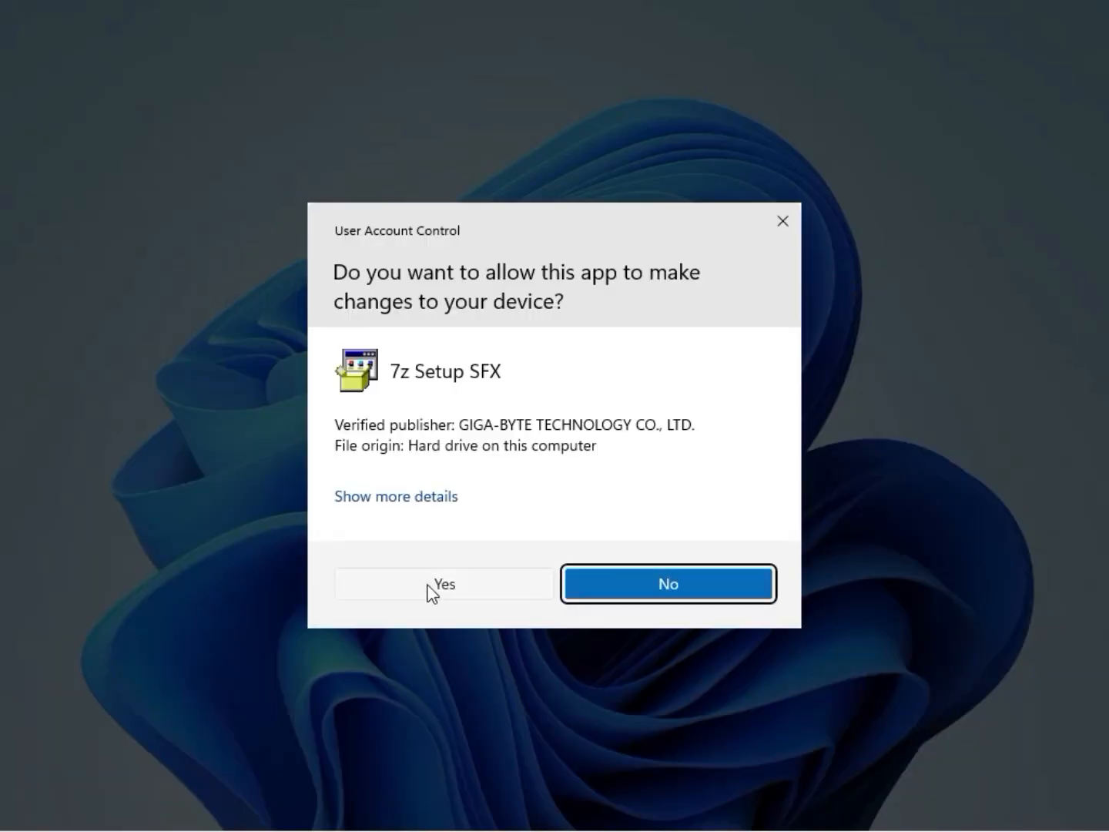
click(428, 589)
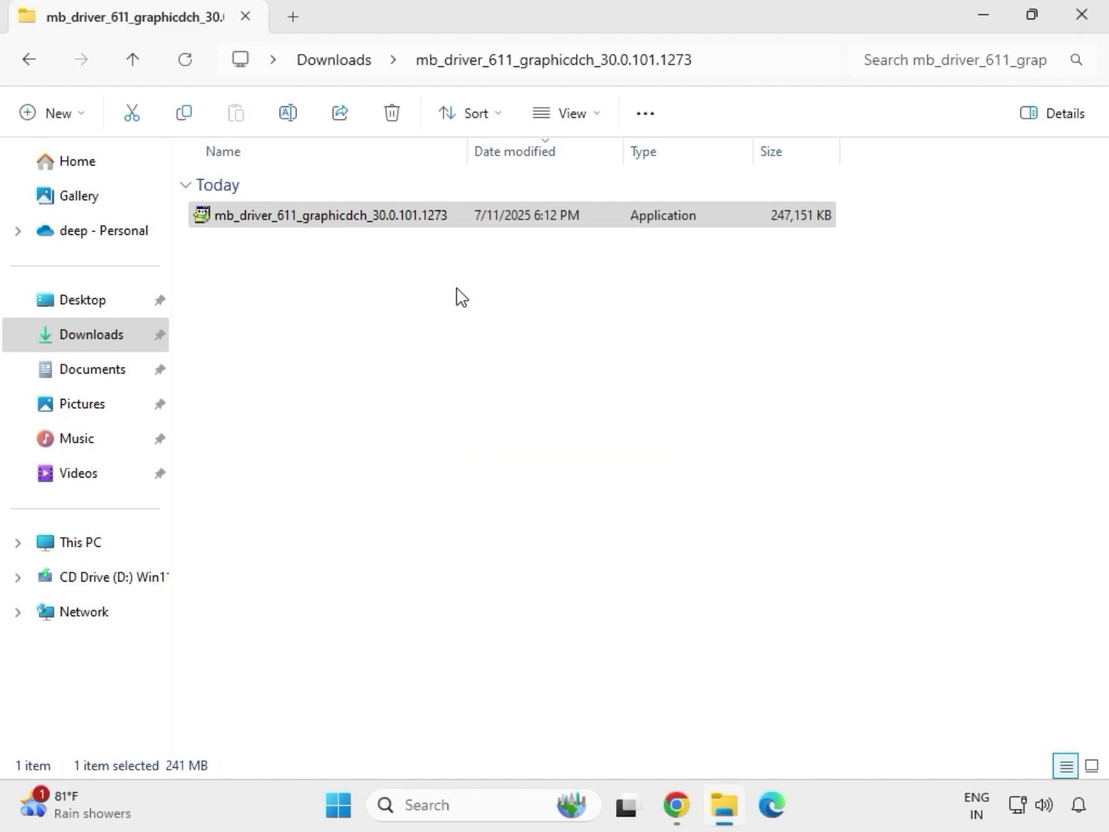
Run Setup from the extracted mb_driver_realtekdch_6.0.9225.1 folder as administrator and complete the Realtek Audio Driver wizard, leaving the restart for another time
click(343, 60)
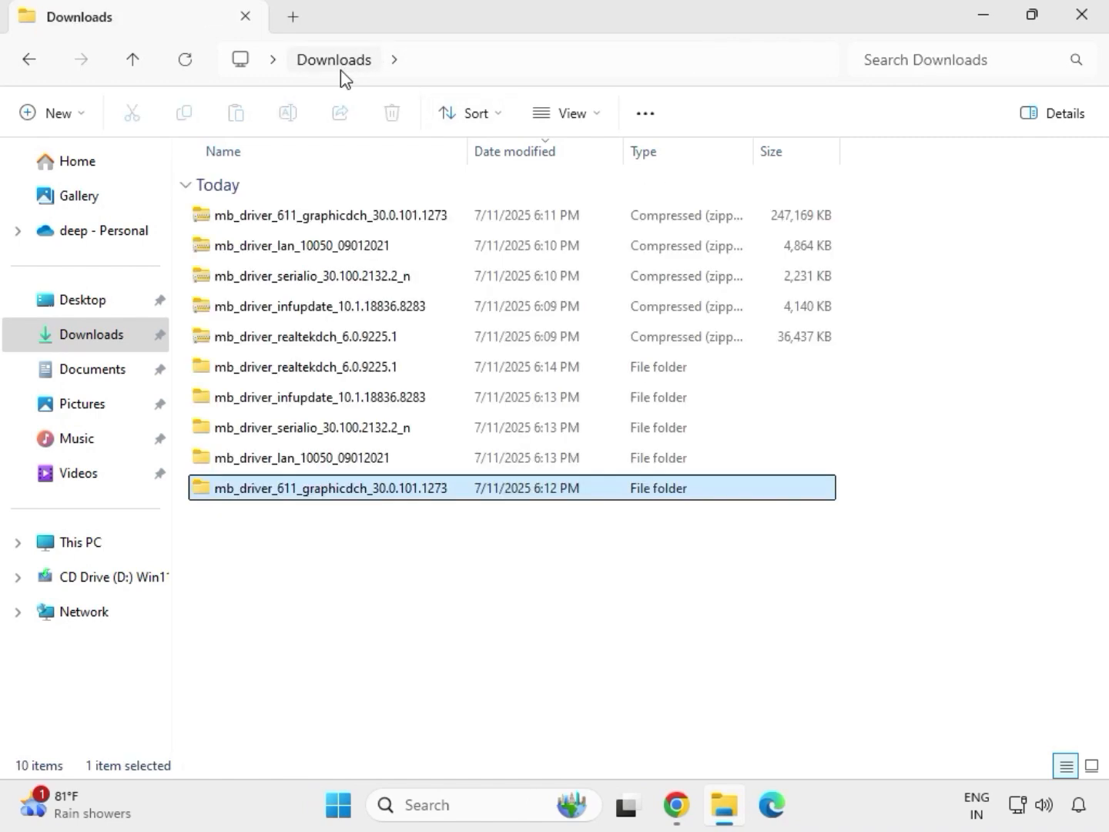
double_click(343, 370)
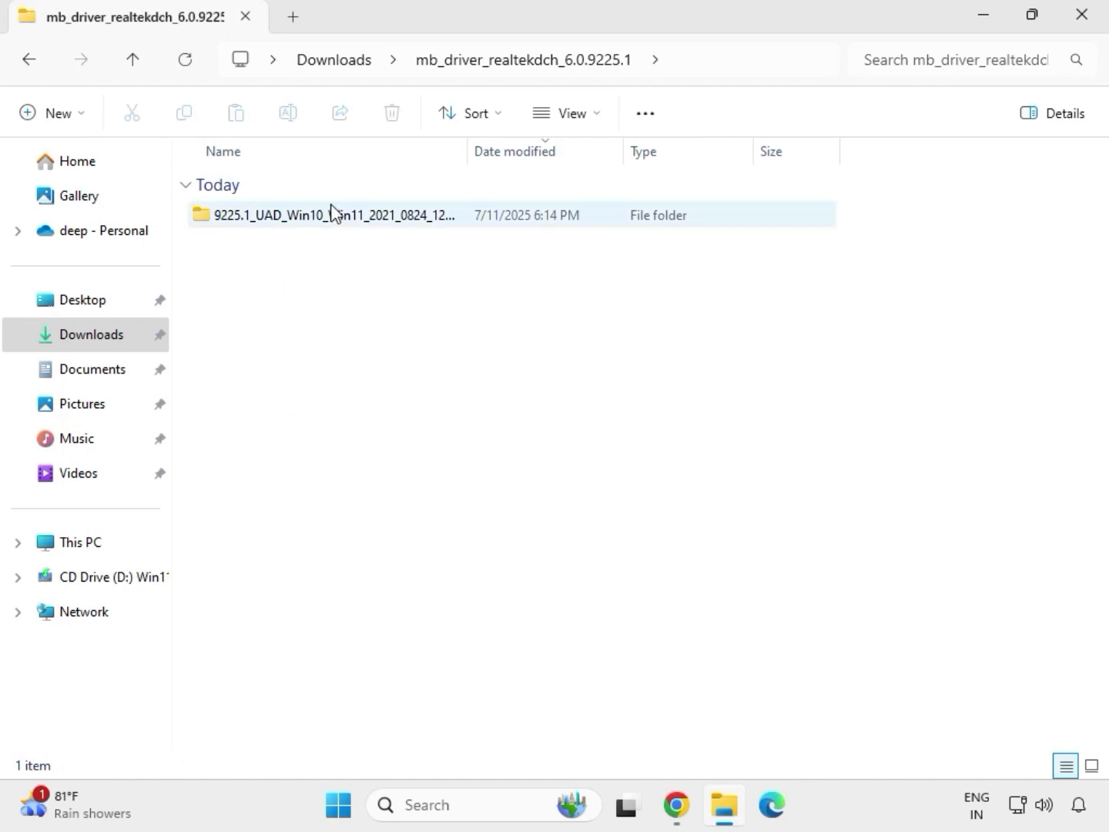
double_click(327, 216)
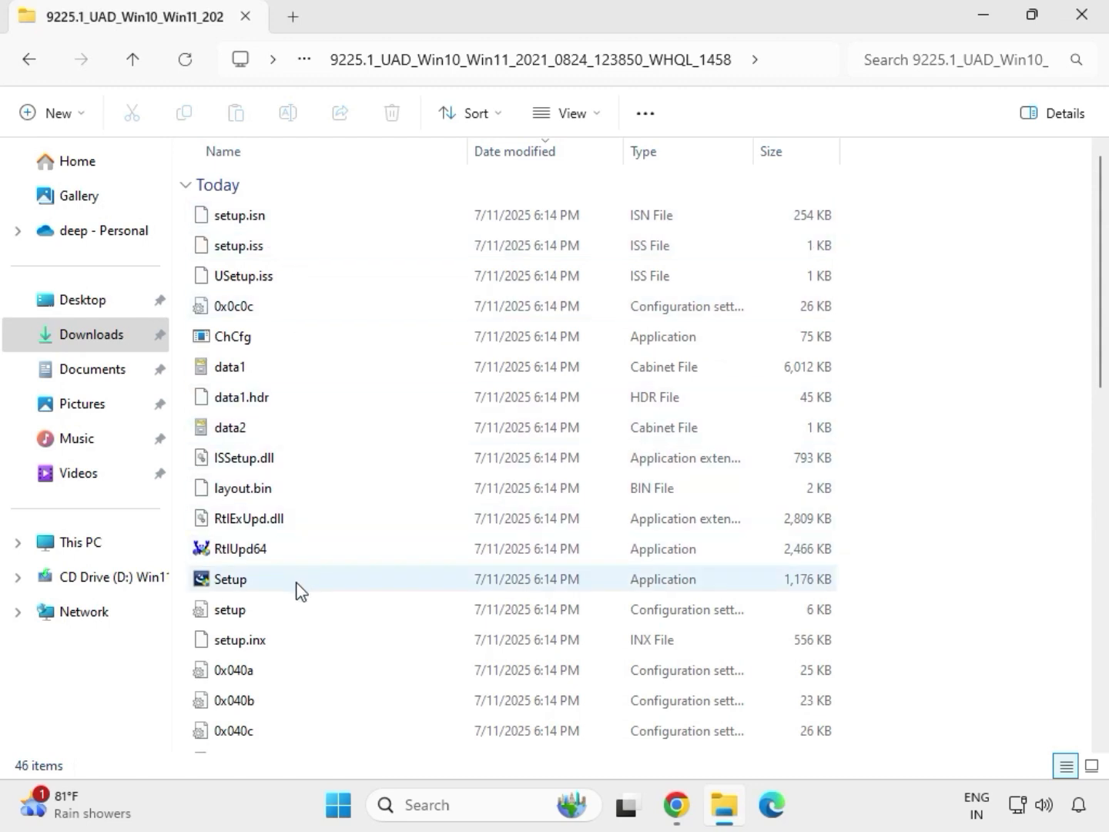
click(254, 583)
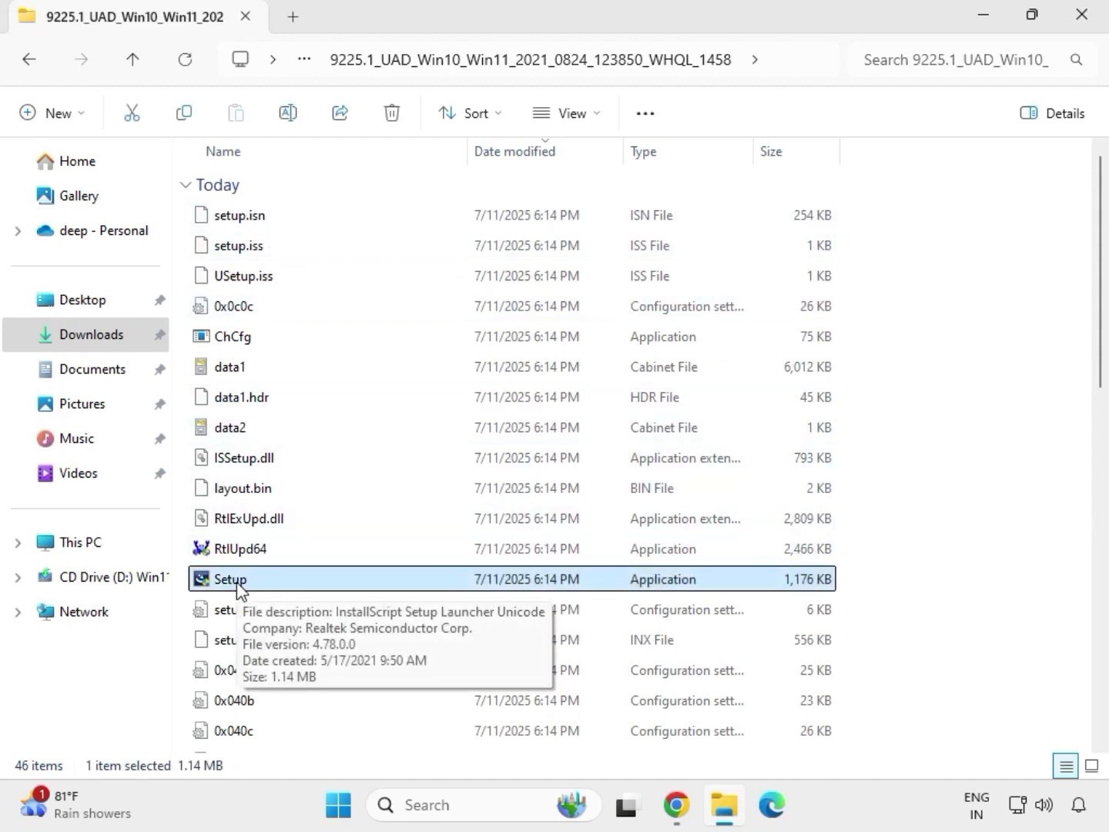
right_click(254, 586)
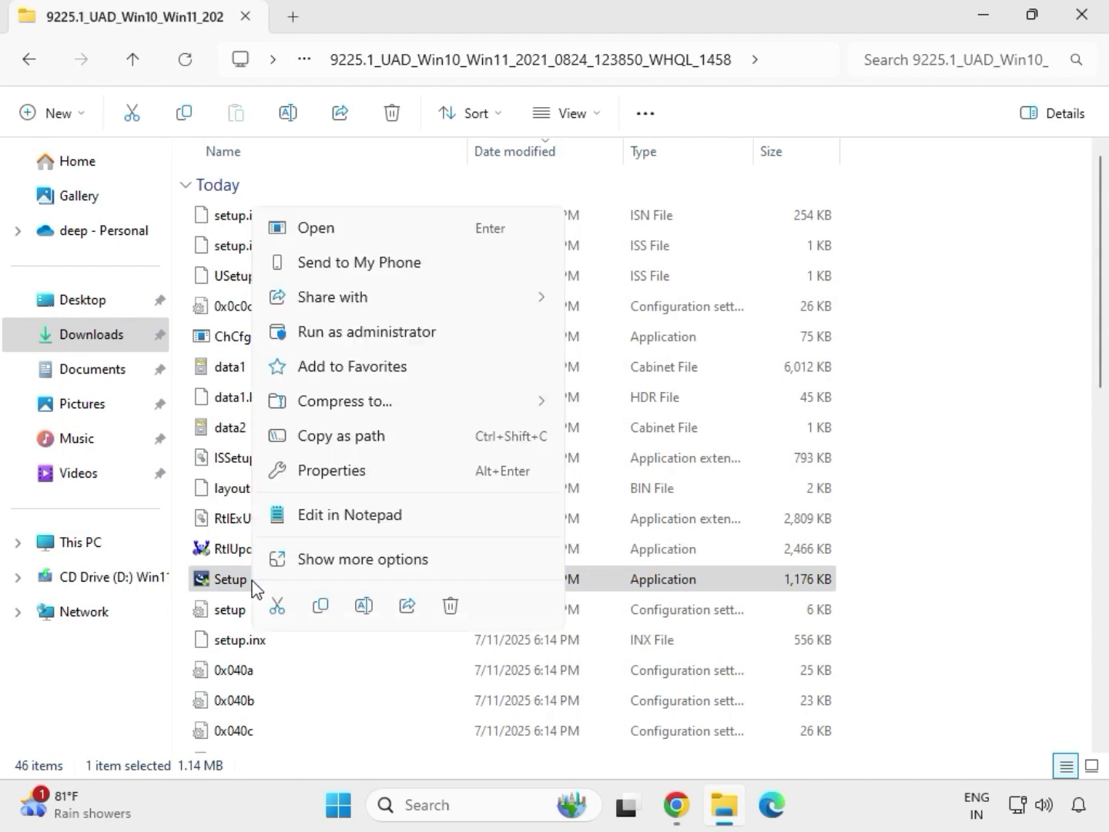
click(337, 337)
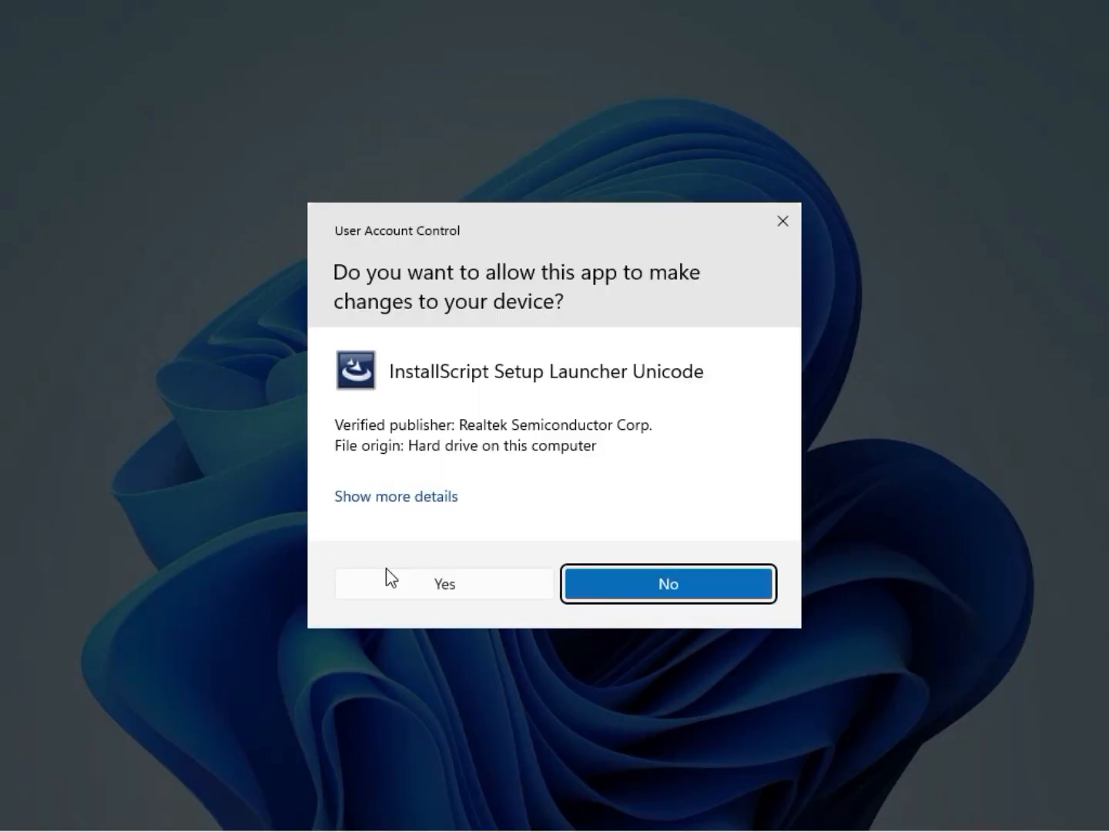
click(398, 585)
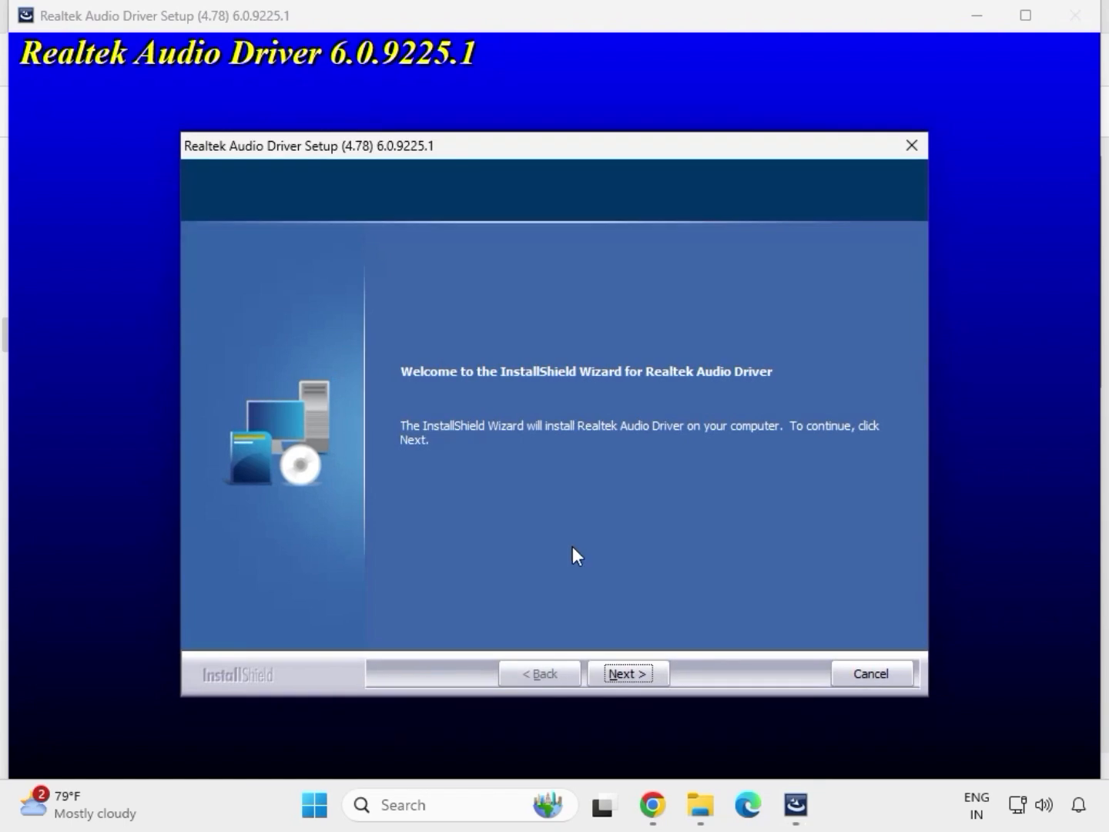
click(627, 669)
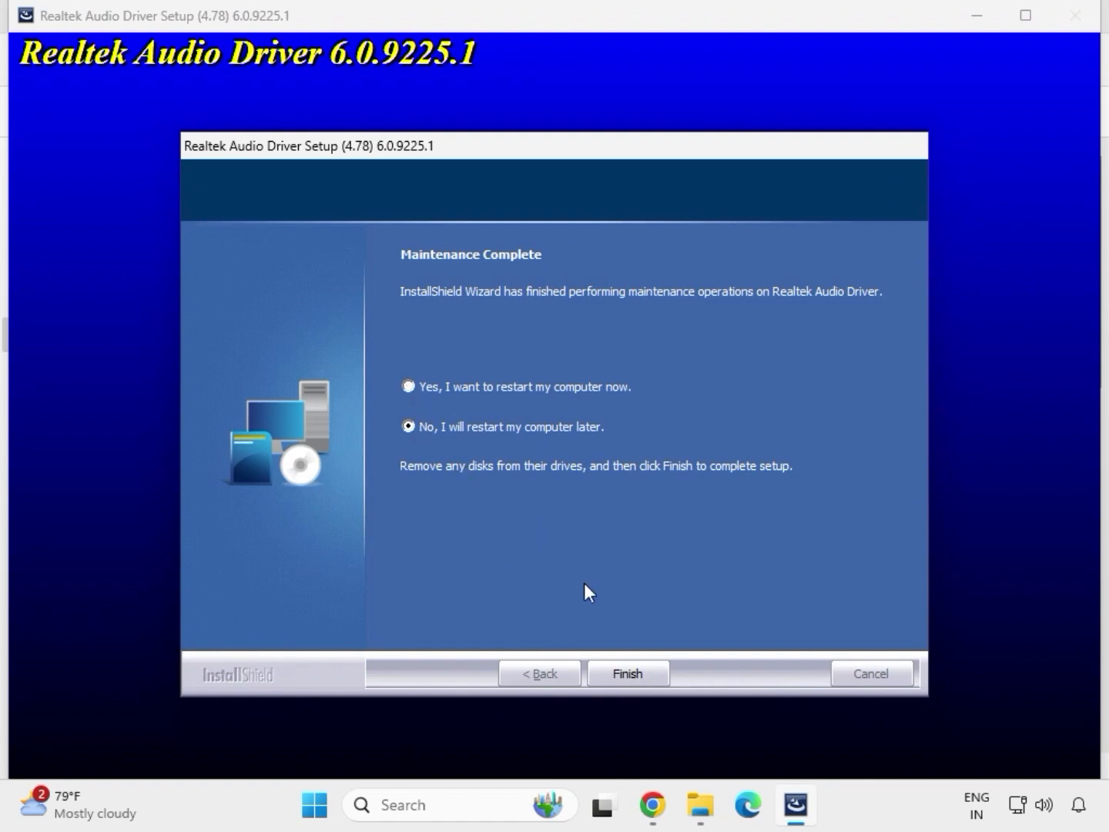
click(623, 672)
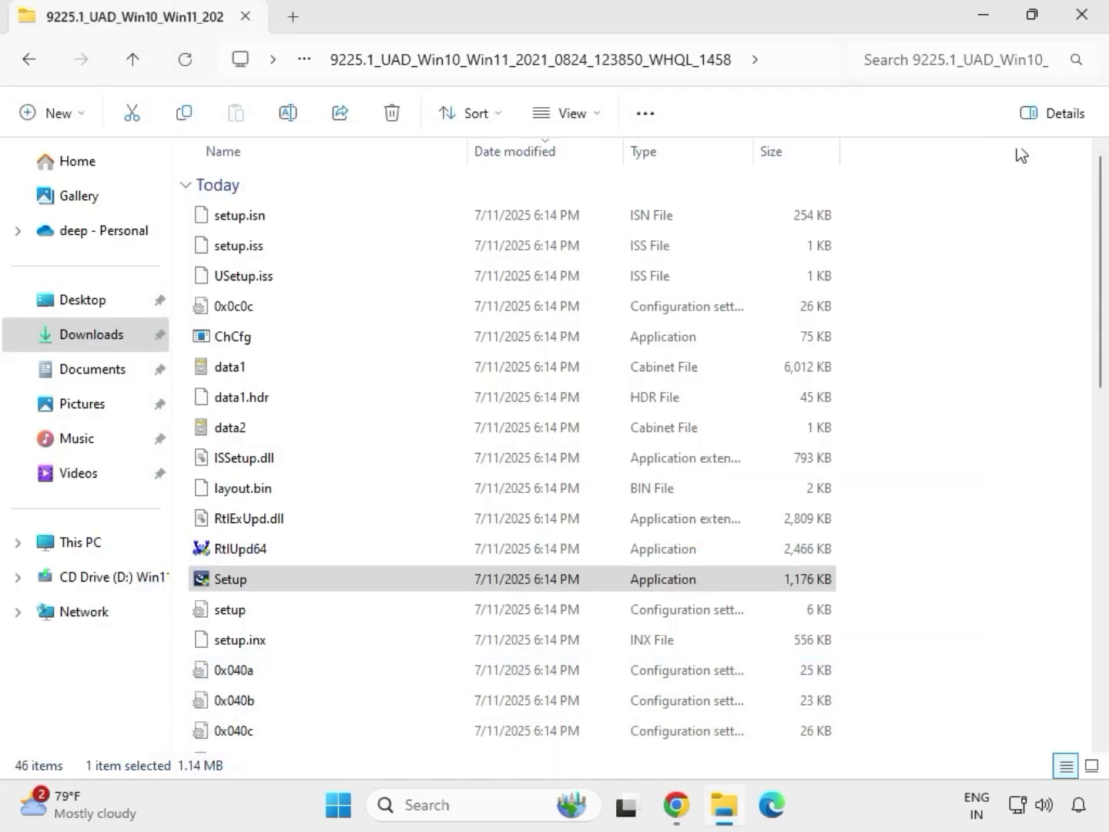